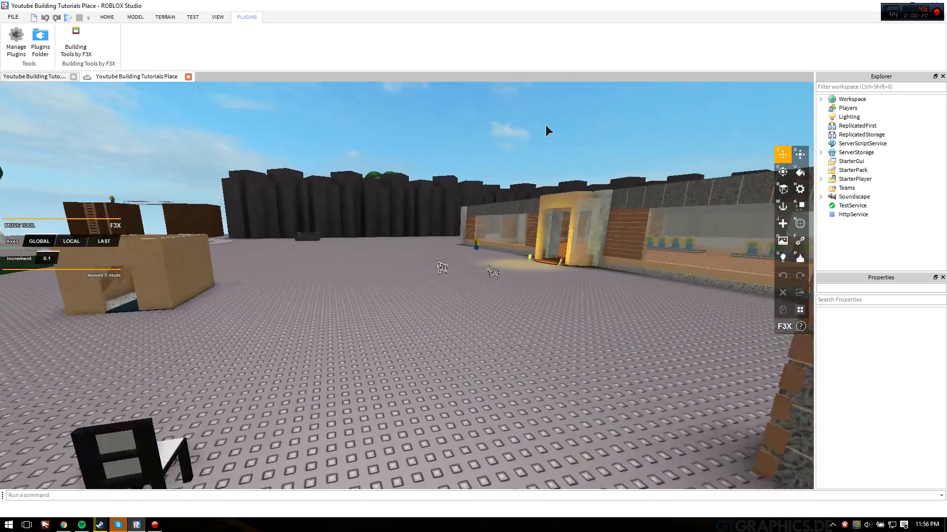
Look around the existing builds and inspect the interior of the large building
{"action": "key", "text": "w"}
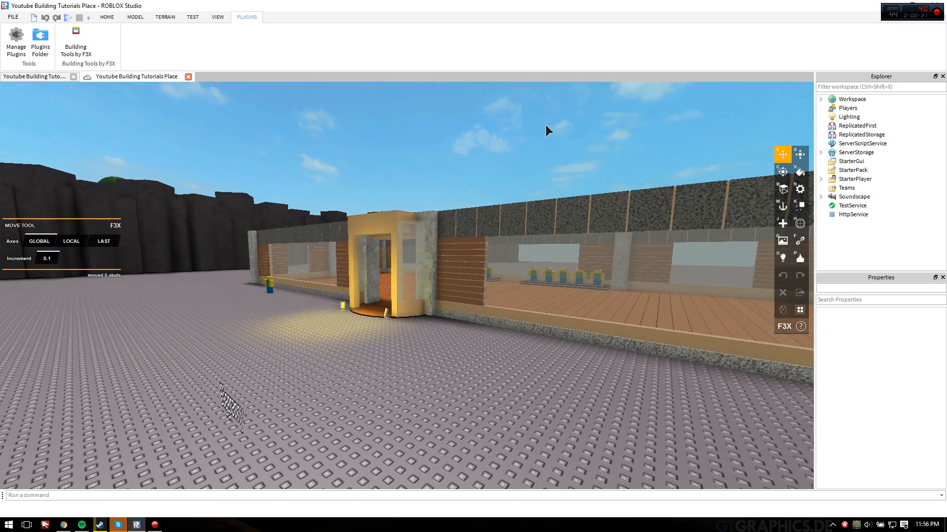
{"action": "key", "text": "s"}
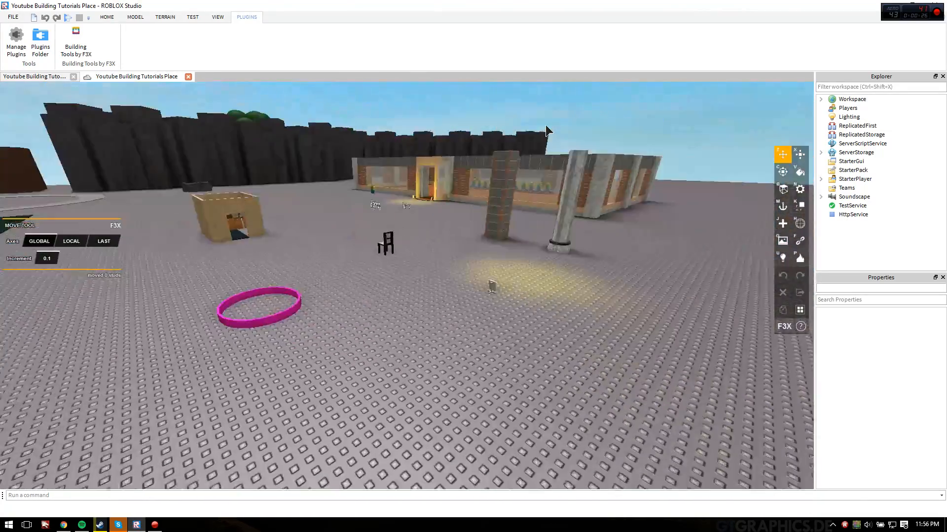
{"action": "key", "text": "w"}
{"action": "right_click_drag", "start_coordinate": [376, 277], "coordinate": [376, 277]}
{"action": "key", "text": "w"}
{"action": "key", "text": "s"}
{"action": "key", "text": "w"}
{"action": "key", "text": "w"}
{"action": "key", "text": "s"}
{"action": "key", "text": "w"}
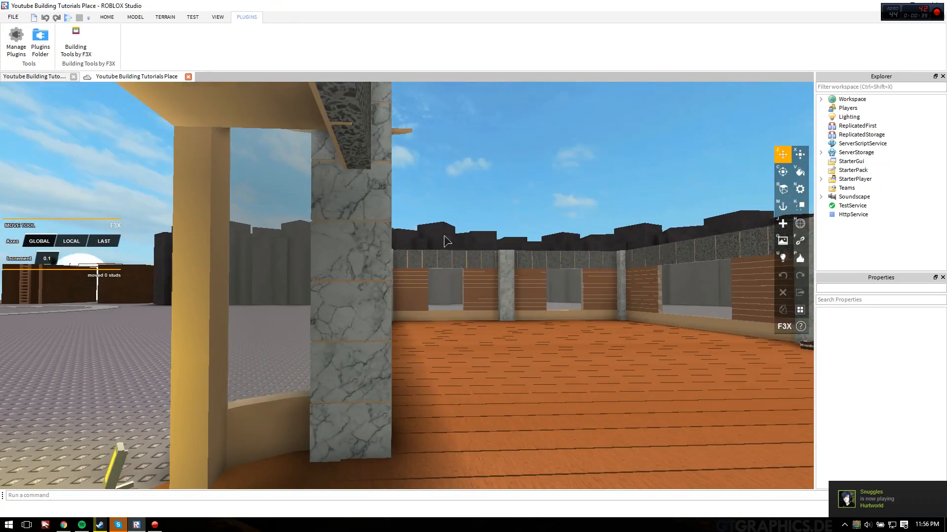
{"action": "right_click_drag", "start_coordinate": [602, 281], "coordinate": [527, 257]}
{"action": "key", "text": "s"}
{"action": "right_click_drag", "start_coordinate": [392, 362], "coordinate": [361, 353]}
{"action": "key", "text": "w"}
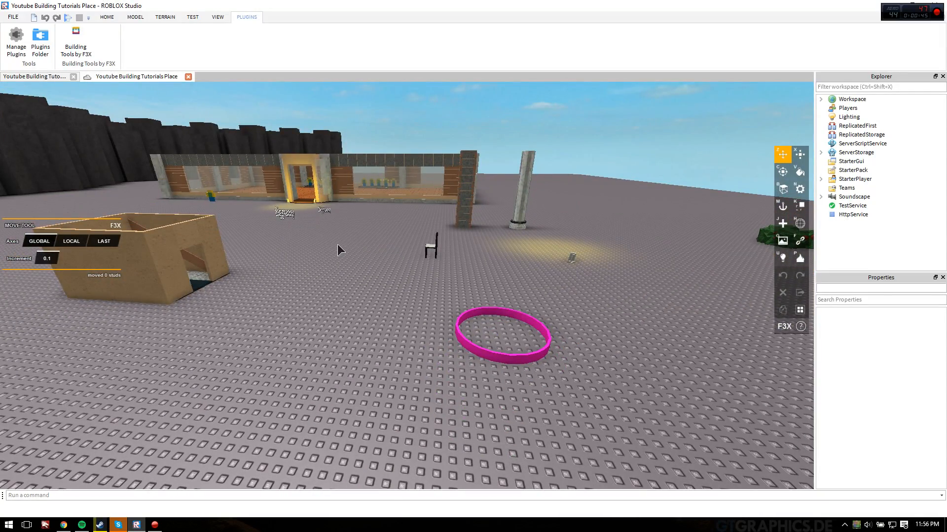
Examine the smaller sample builds around the baseplate, including the pink ring, chair and pillars
{"action": "right_click_drag", "start_coordinate": [335, 245], "coordinate": [335, 245]}
{"action": "key", "text": "s"}
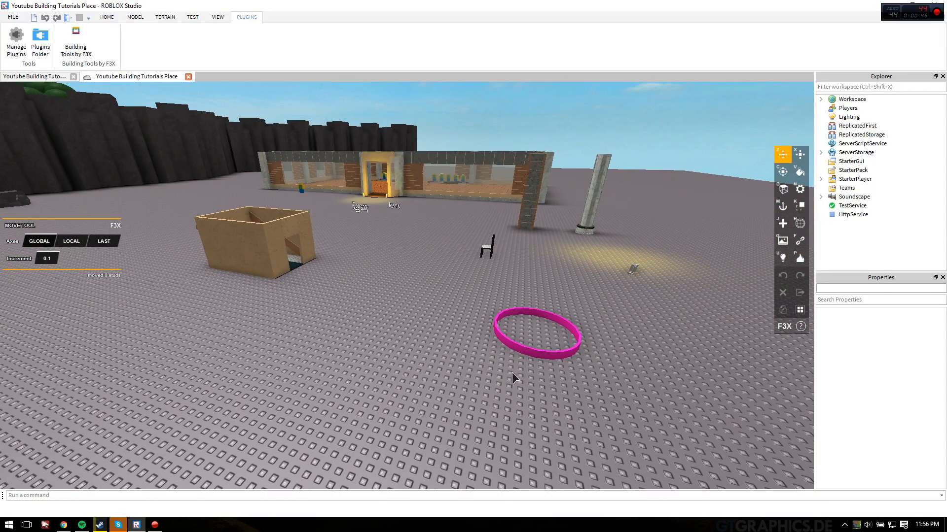
{"action": "key", "text": "d"}
{"action": "key", "text": "w"}
{"action": "key", "text": "a"}
{"action": "right_click_drag", "start_coordinate": [225, 143], "coordinate": [316, 189]}
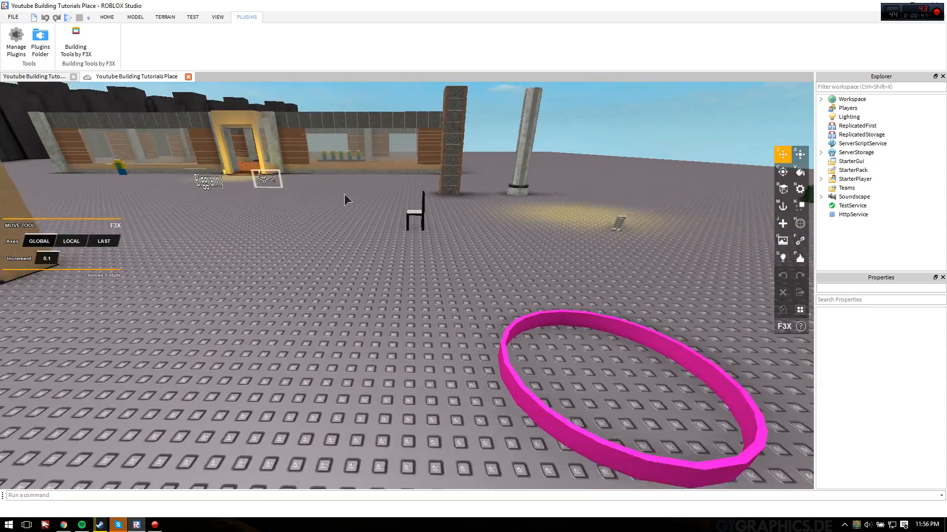
{"action": "key", "text": "s"}
{"action": "key", "text": "d"}
{"action": "key", "text": "x"}
{"action": "right_click_drag", "start_coordinate": [484, 259], "coordinate": [485, 257]}
{"action": "key", "text": "z"}
{"action": "key", "text": "w"}
{"action": "key", "text": "d"}
{"action": "left_click", "coordinate": [108, 17]}
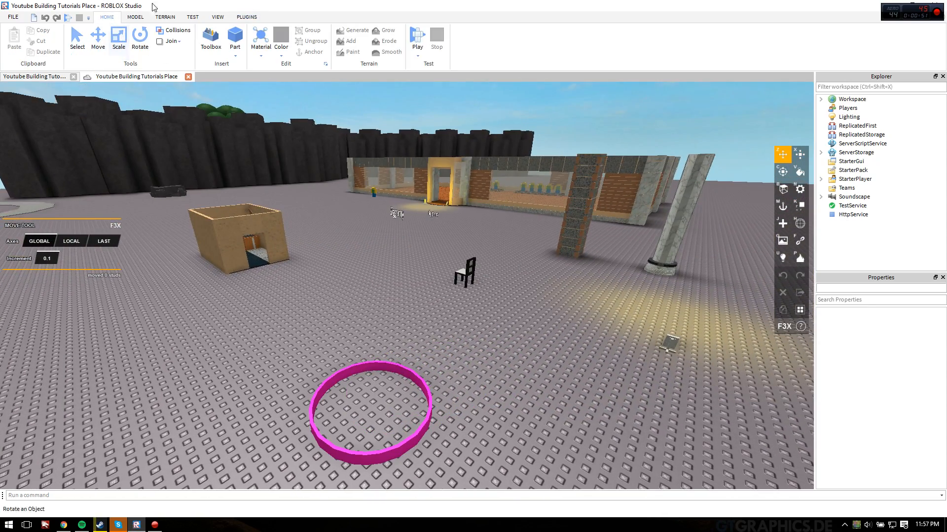
{"action": "left_click", "coordinate": [253, 19]}
{"action": "key", "text": "w"}
{"action": "right_click_drag", "start_coordinate": [435, 266], "coordinate": [406, 280]}
{"action": "key", "text": "d"}
{"action": "key", "text": "s"}
{"action": "key", "text": "w"}
{"action": "key", "text": "s"}
{"action": "key", "text": "d"}
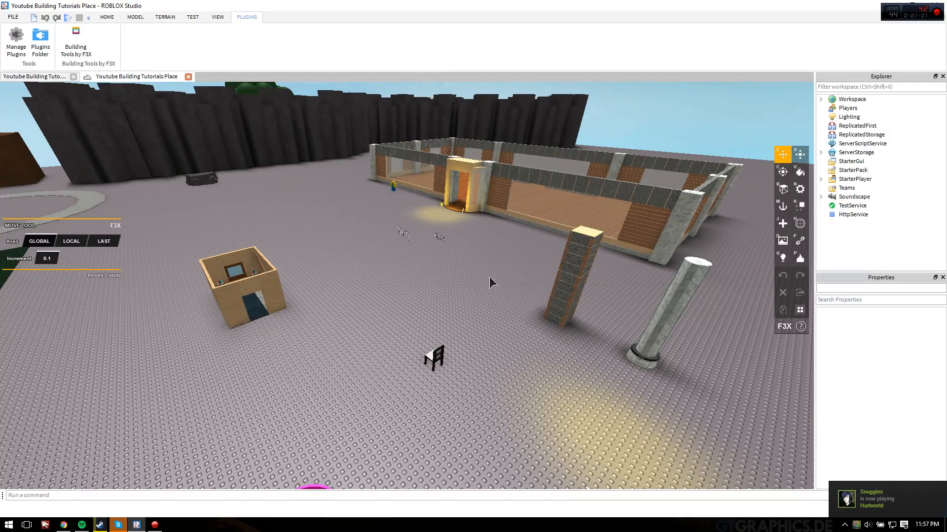
Inspect the granite pillar with brick corners up close and check its inner core part
{"action": "mouse_move", "coordinate": [535, 261]}
{"action": "right_mouse_down"}
{"action": "mouse_move", "coordinate": [493, 254]}
{"action": "mouse_move", "coordinate": [444, 274]}
{"action": "mouse_move", "coordinate": [459, 277]}
{"action": "mouse_move", "coordinate": [445, 276]}
{"action": "mouse_move", "coordinate": [470, 301]}
{"action": "mouse_move", "coordinate": [419, 303]}
{"action": "mouse_move", "coordinate": [440, 259]}
{"action": "mouse_move", "coordinate": [518, 264]}
{"action": "right_mouse_up"}
{"action": "key", "text": "w"}
{"action": "key", "text": "w"}
{"action": "left_click", "coordinate": [418, 182]}
{"action": "key", "text": "s"}
{"action": "key", "text": "s"}
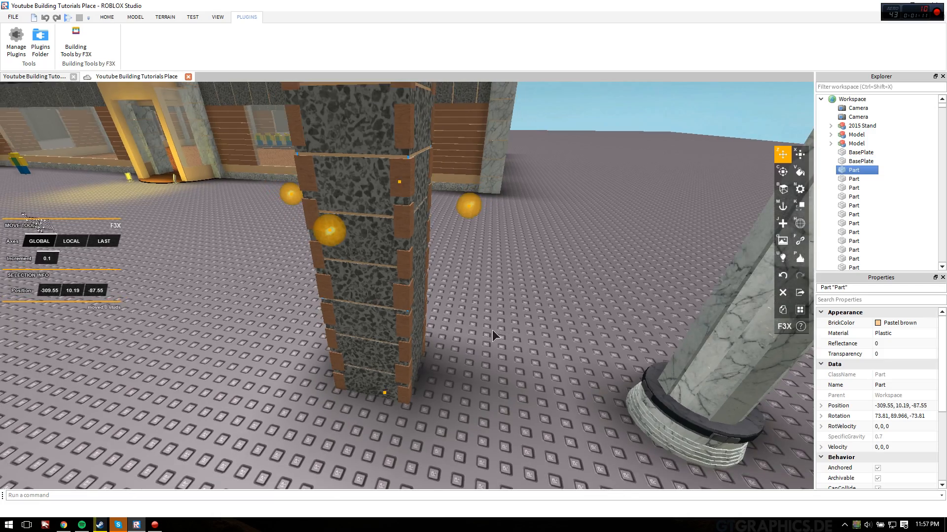
{"action": "key", "text": "s"}
{"action": "left_click", "coordinate": [448, 296]}
{"action": "key", "text": "w"}
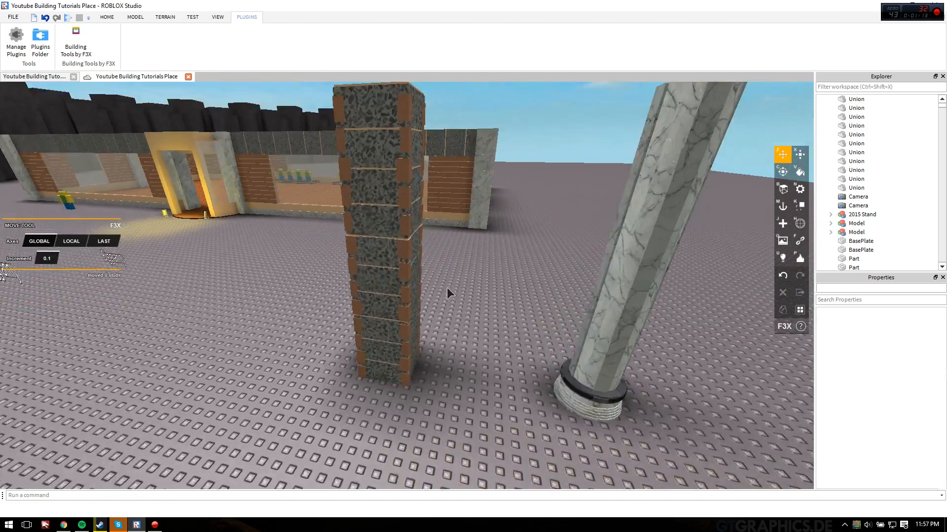
Clone the granite pillar's pastel brown core and move the copy about 24.7 studs clear of the pillar
{"action": "key", "text": "e"}
{"action": "right_click_drag", "start_coordinate": [447, 287], "coordinate": [448, 298]}
{"action": "key", "text": "s"}
{"action": "left_click", "coordinate": [435, 175]}
{"action": "right_click_drag", "start_coordinate": [433, 229], "coordinate": [459, 328]}
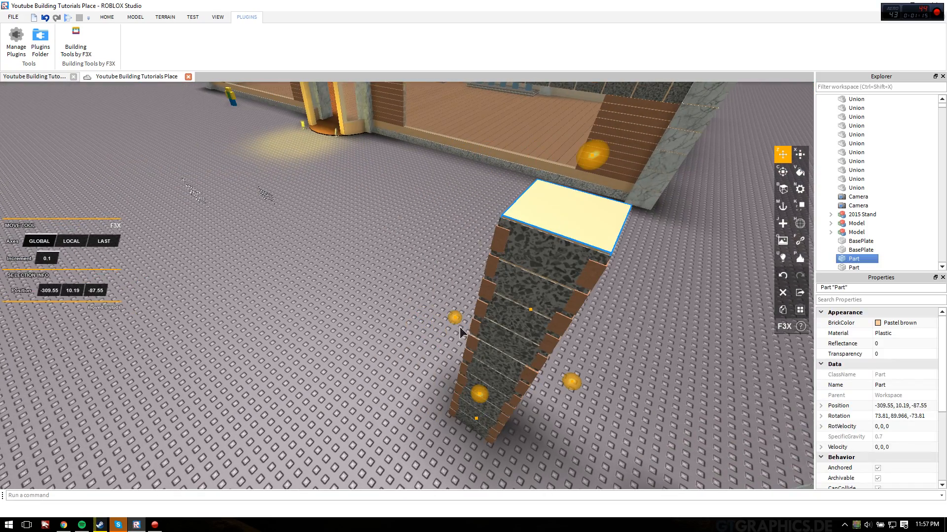
{"action": "key", "text": "shift+c"}
{"action": "key", "text": "a"}
{"action": "left_click_drag", "start_coordinate": [447, 316], "coordinate": [323, 239]}
Add a mesh to the cloned block and set its type to Cylinder
{"action": "key", "text": "x"}
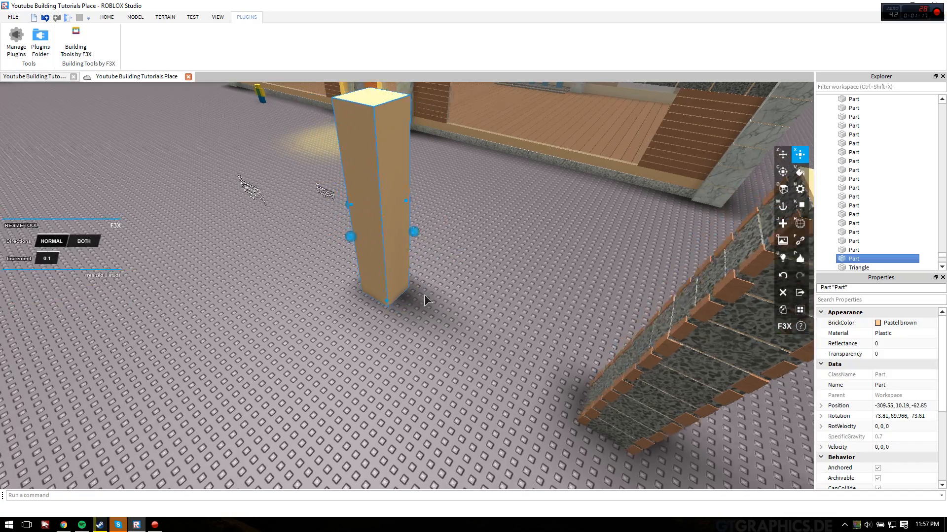
{"action": "right_click_drag", "start_coordinate": [410, 286], "coordinate": [519, 319]}
{"action": "key", "text": "d"}
{"action": "key", "text": "w"}
{"action": "key", "text": "s"}
{"action": "right_click_drag", "start_coordinate": [227, 272], "coordinate": [242, 274]}
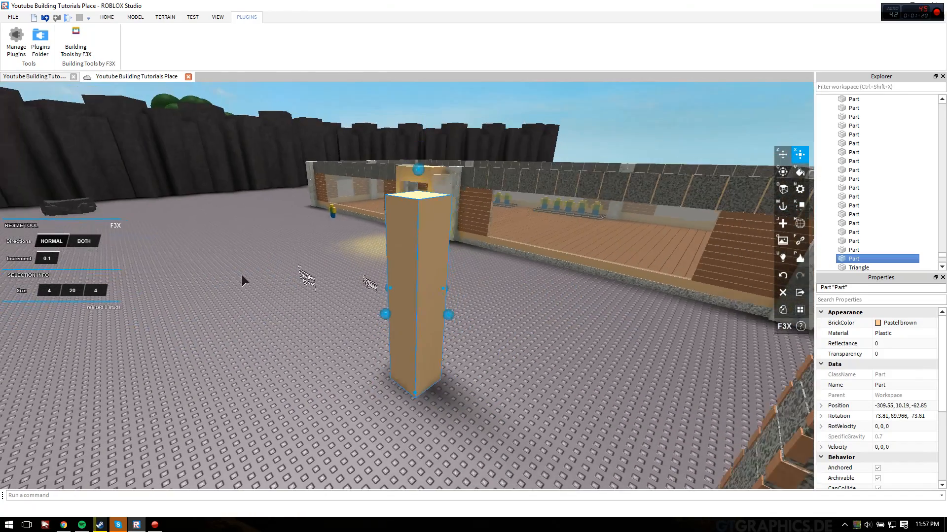
{"action": "key", "text": "a"}
{"action": "key", "text": "h"}
{"action": "key", "text": "w"}
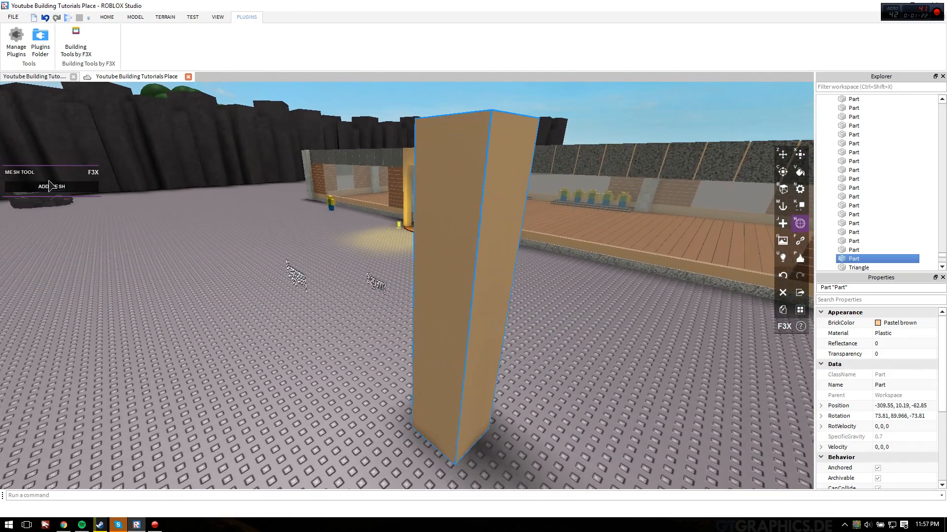
{"action": "left_click", "coordinate": [58, 189]}
{"action": "left_click", "coordinate": [60, 189]}
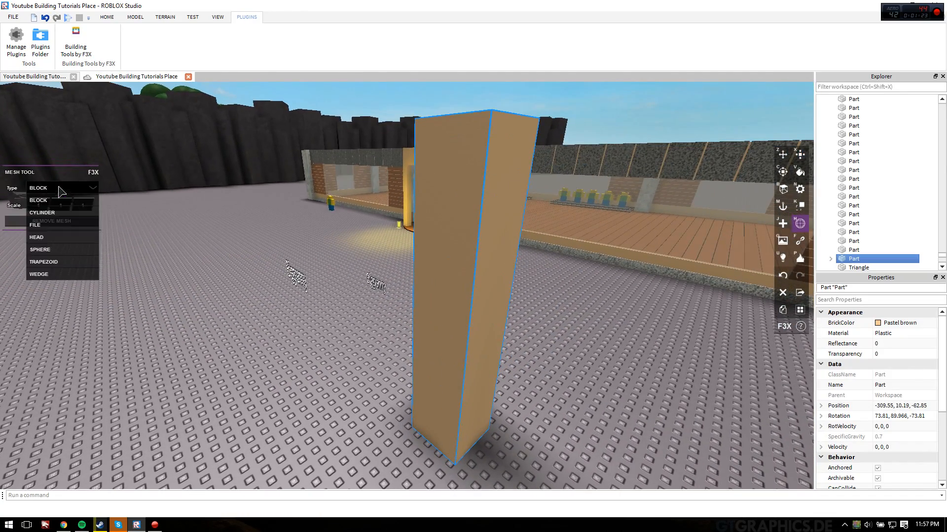
{"action": "left_click", "coordinate": [57, 212]}
Rotate the cloned part 90 degrees so its cylinder mesh runs across the block's long side
{"action": "right_click_drag", "start_coordinate": [212, 228], "coordinate": [216, 237]}
{"action": "key", "text": "s"}
{"action": "key", "text": "c"}
{"action": "key", "text": "a"}
{"action": "right_click_drag", "start_coordinate": [290, 193], "coordinate": [340, 215]}
{"action": "key", "text": "d"}
{"action": "left_click_drag", "start_coordinate": [503, 390], "coordinate": [356, 424]}
Set the cylinder part's second and third size values to 0.5 studs each
{"action": "key", "text": "x"}
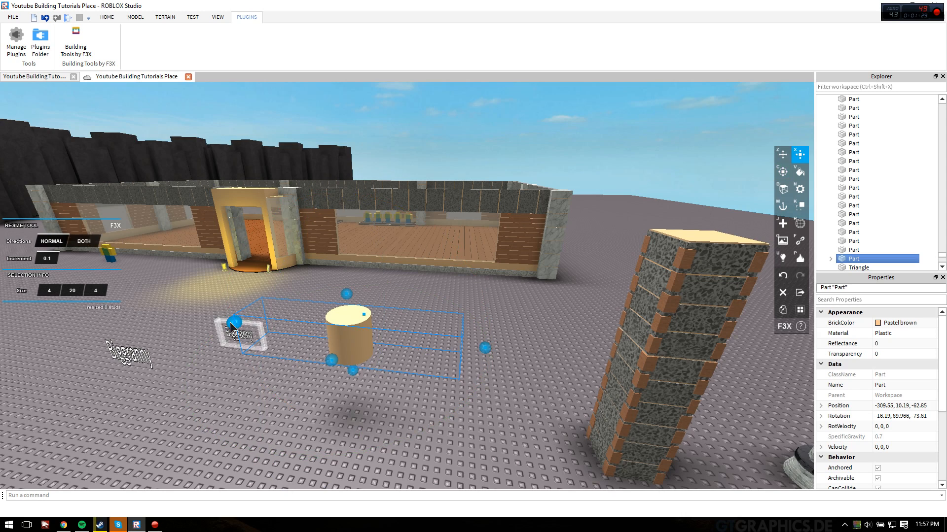
{"action": "right_click_drag", "start_coordinate": [231, 321], "coordinate": [77, 297]}
{"action": "key", "text": "d"}
{"action": "key", "text": "a"}
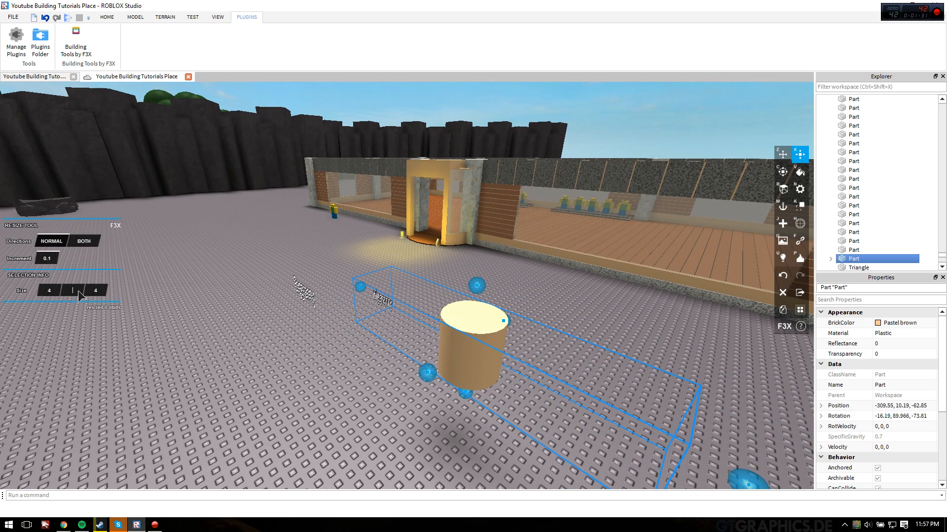
{"action": "left_click", "coordinate": [78, 290]}
{"action": "type", "text": "0.5"}
{"action": "key", "text": "Return"}
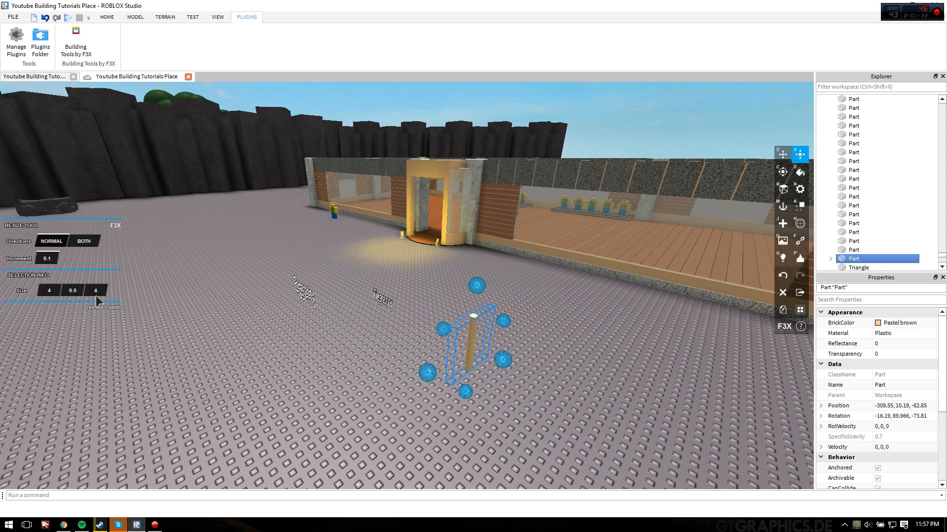
{"action": "type", "text": "0.5"}
{"action": "key", "text": "Return"}
Paint the thin cylinder Really black
{"action": "right_click_drag", "start_coordinate": [285, 318], "coordinate": [282, 322]}
{"action": "key", "text": "w"}
{"action": "key", "text": "v"}
{"action": "key", "text": "w"}
{"action": "left_click", "coordinate": [98, 222]}
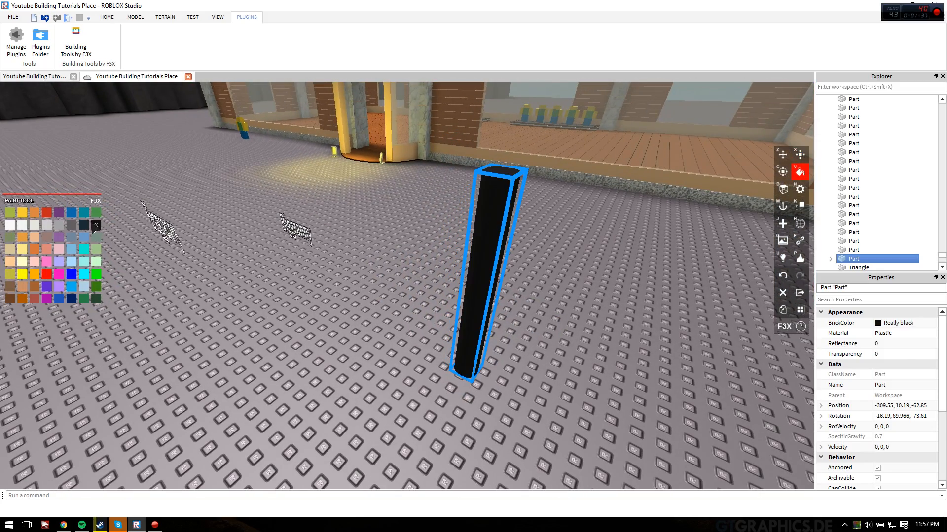
Stretch the black cylinder upward into a longer pole
{"action": "key", "text": "x"}
{"action": "right_click_drag", "start_coordinate": [274, 257], "coordinate": [275, 242]}
{"action": "key", "text": "s"}
{"action": "key", "text": "w"}
{"action": "left_click_drag", "start_coordinate": [368, 176], "coordinate": [374, 99]}
{"action": "right_click_drag", "start_coordinate": [375, 92], "coordinate": [390, 82]}
{"action": "left_click_drag", "start_coordinate": [373, 98], "coordinate": [364, 100]}
{"action": "key", "text": "s"}
{"action": "left_click", "coordinate": [363, 100]}
{"action": "right_click_drag", "start_coordinate": [344, 164], "coordinate": [335, 157]}
{"action": "left_click", "coordinate": [372, 174]}
{"action": "key", "text": "s"}
{"action": "left_click_drag", "start_coordinate": [378, 154], "coordinate": [368, 152]}
Reduce the black pole's thickness to 0.3 by 0.3 studs
{"action": "key", "text": "w"}
{"action": "left_click", "coordinate": [72, 291]}
{"action": "type", "text": "0.3"}
{"action": "key", "text": "Return"}
{"action": "left_click", "coordinate": [98, 291]}
{"action": "type", "text": "0.3"}
{"action": "key", "text": "Return"}
Move the black pole horizontally to the open floor near the building's corner, at about X -334.05, Z -131.25
{"action": "key", "text": "z"}
{"action": "left_click_drag", "start_coordinate": [423, 295], "coordinate": [506, 290]}
{"action": "key", "text": "s"}
{"action": "key", "text": "d"}
{"action": "right_click_drag", "start_coordinate": [378, 286], "coordinate": [519, 255]}
{"action": "left_click_drag", "start_coordinate": [442, 261], "coordinate": [505, 272]}
{"action": "key", "text": "a"}
{"action": "right_click_drag", "start_coordinate": [479, 273], "coordinate": [505, 271]}
{"action": "left_click_drag", "start_coordinate": [505, 271], "coordinate": [519, 271]}
{"action": "right_click_drag", "start_coordinate": [484, 280], "coordinate": [378, 406]}
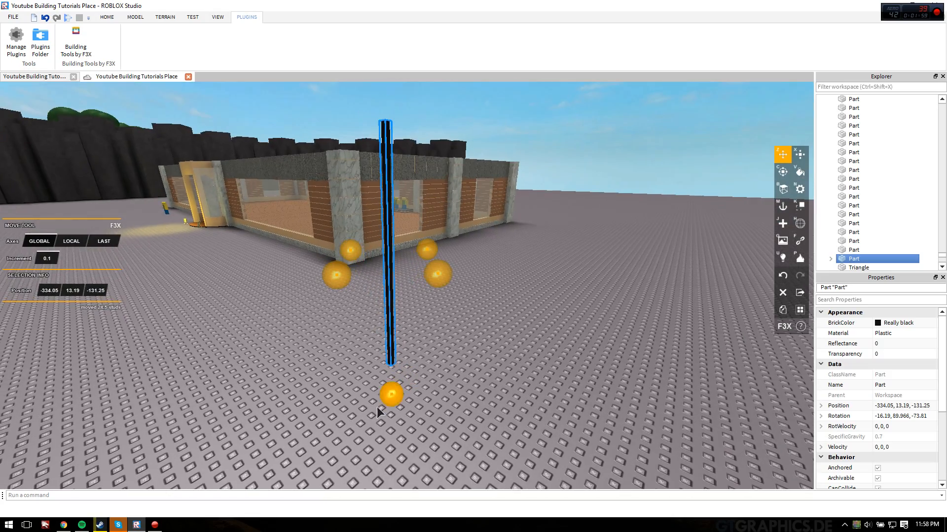
Raise the black pole 8.5 studs to a height of 21.69
{"action": "left_click_drag", "start_coordinate": [395, 359], "coordinate": [397, 261]}
{"action": "right_click_drag", "start_coordinate": [398, 262], "coordinate": [397, 261]}
{"action": "left_click_drag", "start_coordinate": [397, 261], "coordinate": [458, 216]}
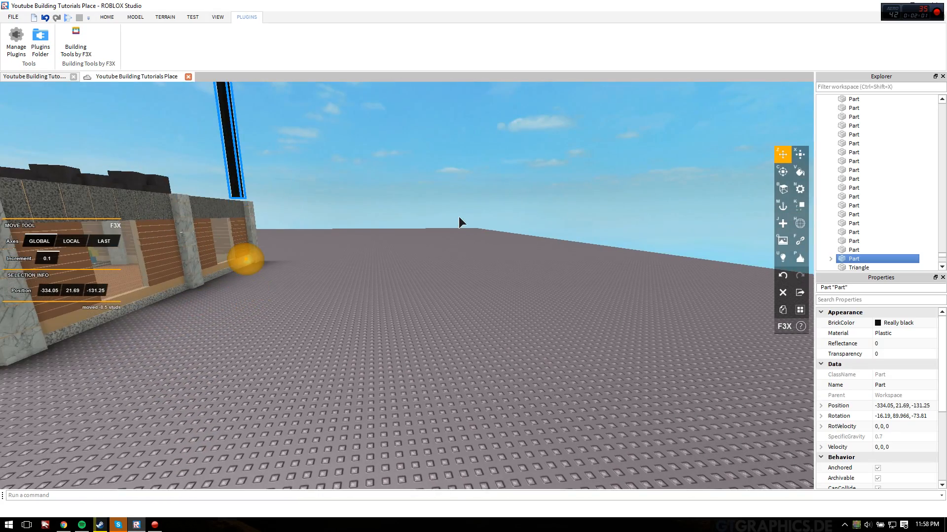
{"action": "left_click", "coordinate": [459, 217]}
{"action": "right_click_drag", "start_coordinate": [457, 217], "coordinate": [414, 249]}
{"action": "key", "text": "w"}
{"action": "left_click", "coordinate": [467, 216]}
{"action": "key", "text": "w"}
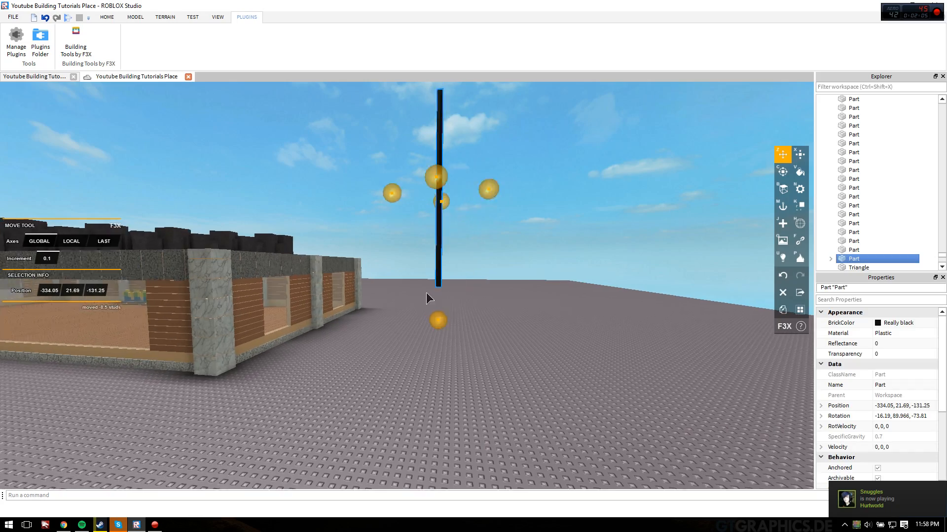
Clone the black pole and move the copy 10 studs straight down beneath the original
{"action": "left_click_drag", "start_coordinate": [450, 340], "coordinate": [450, 426]}
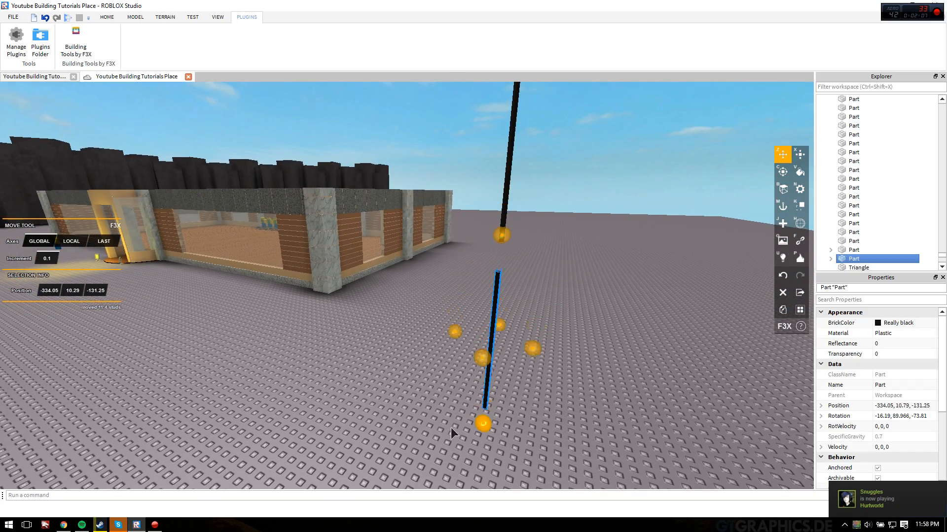
{"action": "key", "text": "w"}
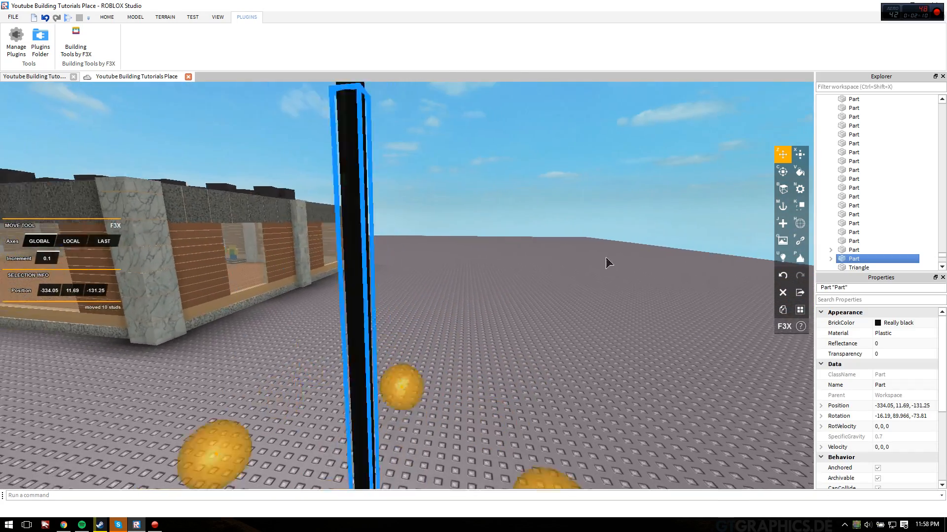
{"action": "left_click", "coordinate": [589, 259]}
{"action": "left_click", "coordinate": [391, 286]}
Shorten the lower pole copy to 2 studs from its bottom end, keeping it attached beneath the upper pole
{"action": "key", "text": "x"}
{"action": "key", "text": "w"}
{"action": "mouse_move", "coordinate": [447, 303]}
{"action": "left_mouse_down"}
{"action": "mouse_move", "coordinate": [423, 278]}
{"action": "mouse_move", "coordinate": [413, 224]}
{"action": "mouse_move", "coordinate": [403, 246]}
{"action": "left_mouse_up"}
Paint the short lower cylinder Reddish brown and set its material to Wood
{"action": "key", "text": "v"}
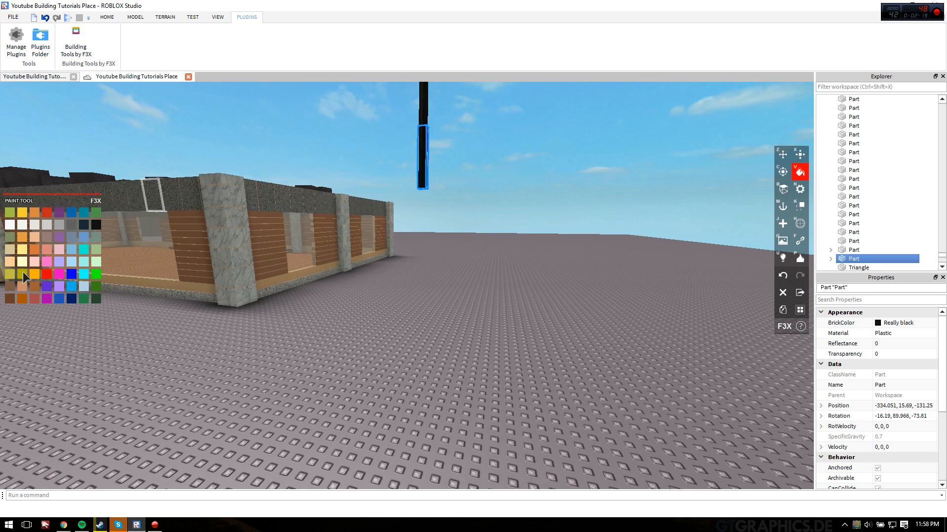
{"action": "left_click", "coordinate": [12, 300]}
{"action": "key", "text": "n"}
{"action": "right_click_drag", "start_coordinate": [133, 195], "coordinate": [68, 191]}
{"action": "key", "text": "w"}
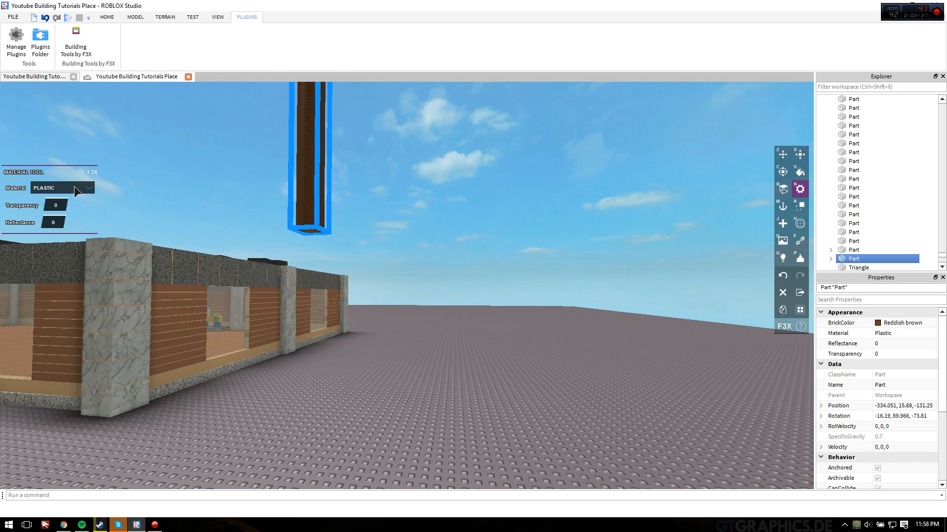
{"action": "left_click", "coordinate": [74, 189]}
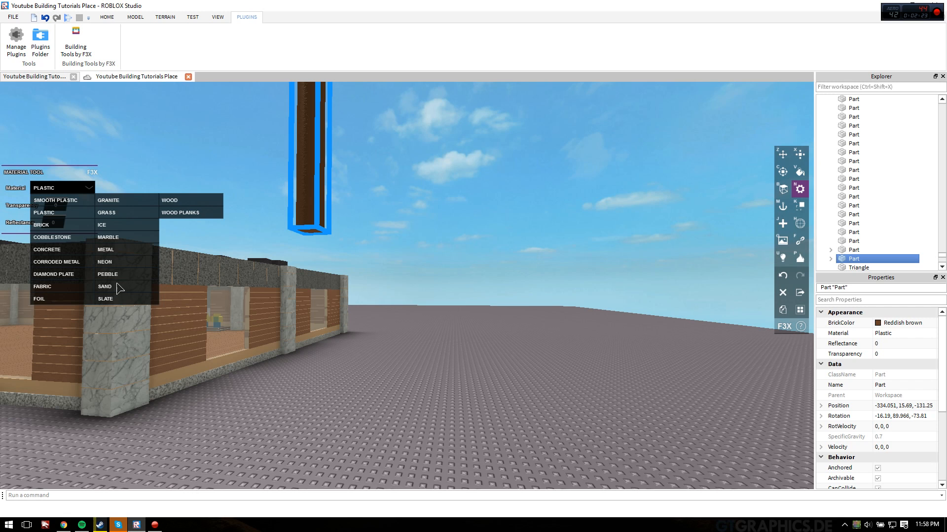
{"action": "left_click", "coordinate": [166, 200]}
Set both cross-section dimensions of the wooden cylinder to 1.2 studs
{"action": "right_click_drag", "start_coordinate": [200, 203], "coordinate": [217, 195]}
{"action": "key", "text": "x"}
{"action": "key", "text": "d"}
{"action": "key", "text": "a"}
{"action": "key", "text": "d"}
{"action": "key", "text": "w"}
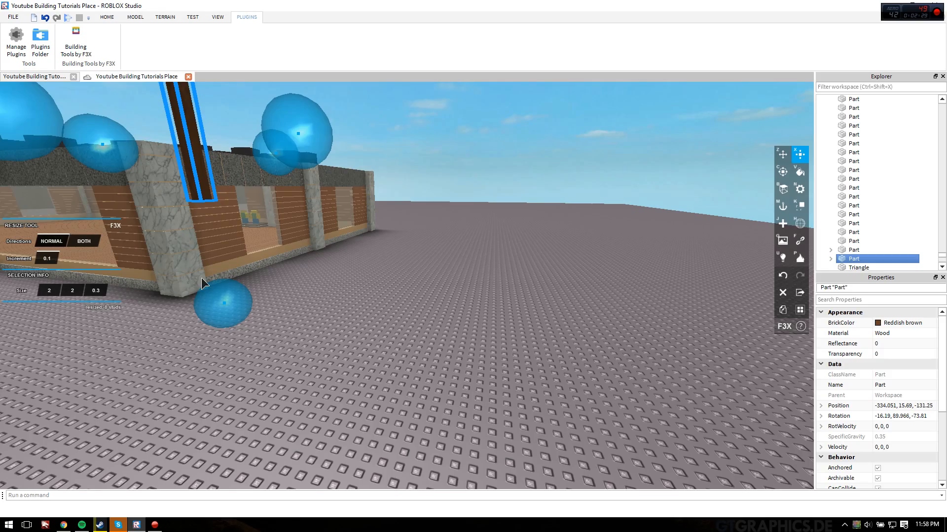
{"action": "right_click_drag", "start_coordinate": [322, 256], "coordinate": [268, 280]}
{"action": "key", "text": "a"}
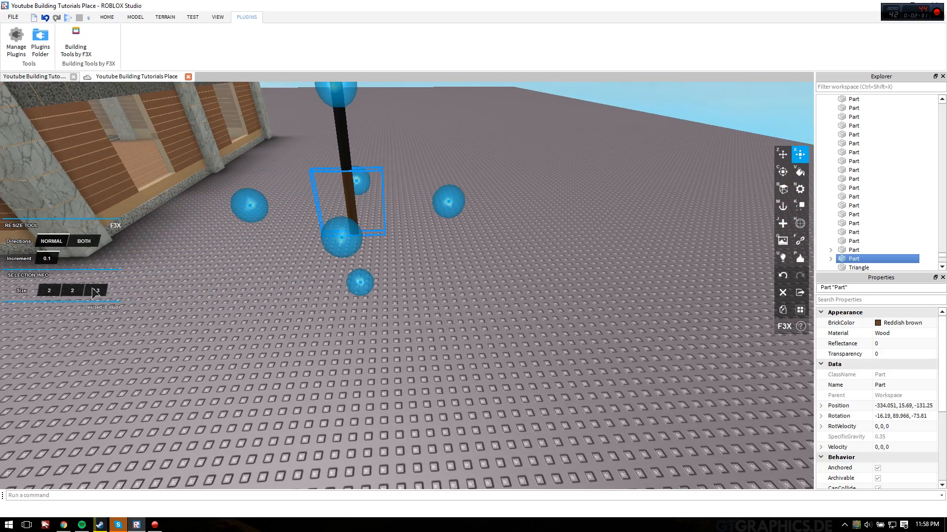
{"action": "key", "text": "a"}
{"action": "right_click_drag", "start_coordinate": [161, 288], "coordinate": [143, 300]}
{"action": "key", "text": "d"}
{"action": "left_click", "coordinate": [68, 292]}
{"action": "type", "text": "1"}
{"action": "left_click", "coordinate": [98, 292]}
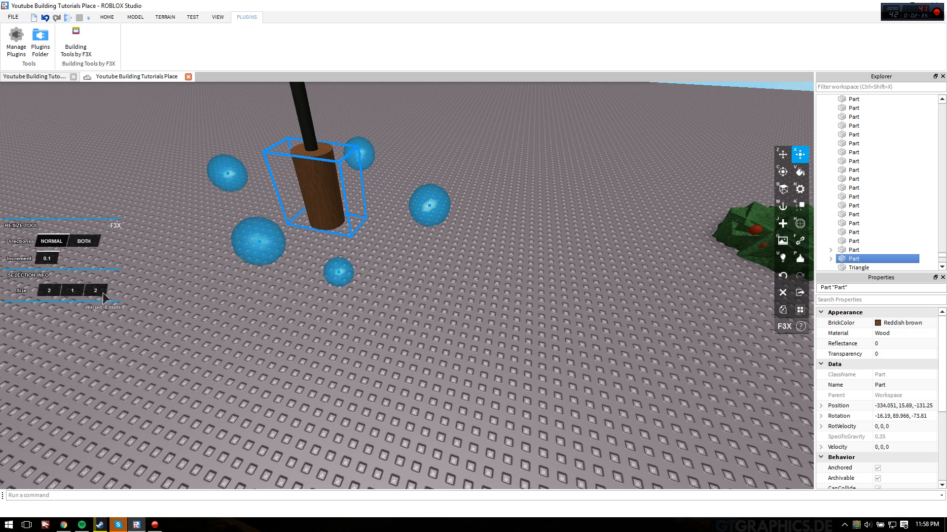
{"action": "type", "text": "1"}
{"action": "key", "text": "Return"}
{"action": "right_click_drag", "start_coordinate": [273, 314], "coordinate": [45, 304]}
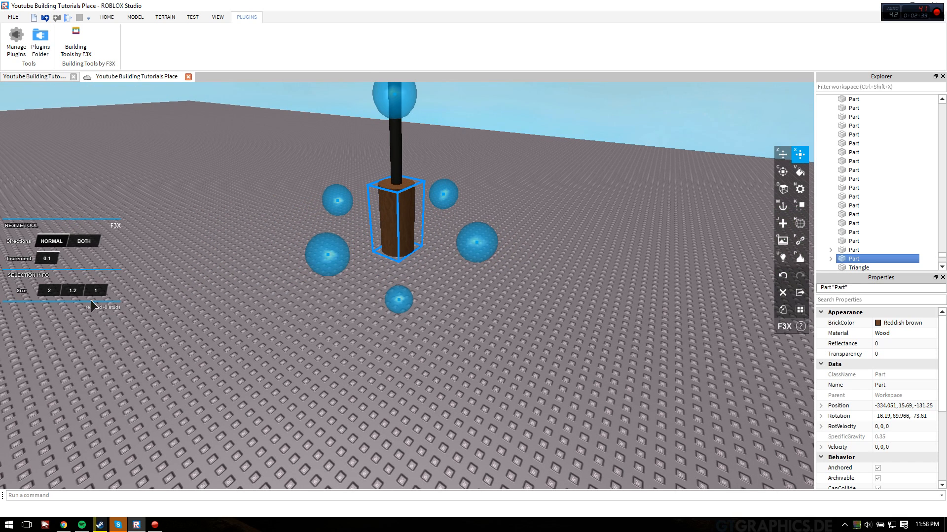
{"action": "type", "text": ".2"}
{"action": "key", "text": "Return"}
Extend the wooden cylinder downward from its bottom end to a length of 2.5 studs
{"action": "key", "text": "z"}
{"action": "key", "text": "w"}
{"action": "right_click_drag", "start_coordinate": [520, 321], "coordinate": [446, 343]}
{"action": "key", "text": "s"}
{"action": "key", "text": "x"}
{"action": "mouse_move", "coordinate": [481, 339]}
{"action": "left_mouse_down"}
{"action": "mouse_move", "coordinate": [466, 362]}
{"action": "mouse_move", "coordinate": [471, 351]}
{"action": "left_mouse_up"}
Clone the wooden cylinder in place and shorten the copy by 0.1 studs from its top end to 2.4 studs
{"action": "key", "text": "z"}
{"action": "left_click", "coordinate": [322, 208]}
{"action": "key", "text": "w"}
{"action": "right_click_drag", "start_coordinate": [323, 209], "coordinate": [417, 291]}
{"action": "key", "text": "s"}
{"action": "key", "text": "d"}
{"action": "left_click", "coordinate": [480, 268]}
{"action": "right_click_drag", "start_coordinate": [479, 269], "coordinate": [444, 223]}
{"action": "key", "text": "x"}
{"action": "key", "text": "z"}
{"action": "key", "text": "w"}
{"action": "key", "text": "s"}
{"action": "key", "text": "w"}
{"action": "key", "text": "x"}
{"action": "left_click_drag", "start_coordinate": [446, 218], "coordinate": [432, 227]}
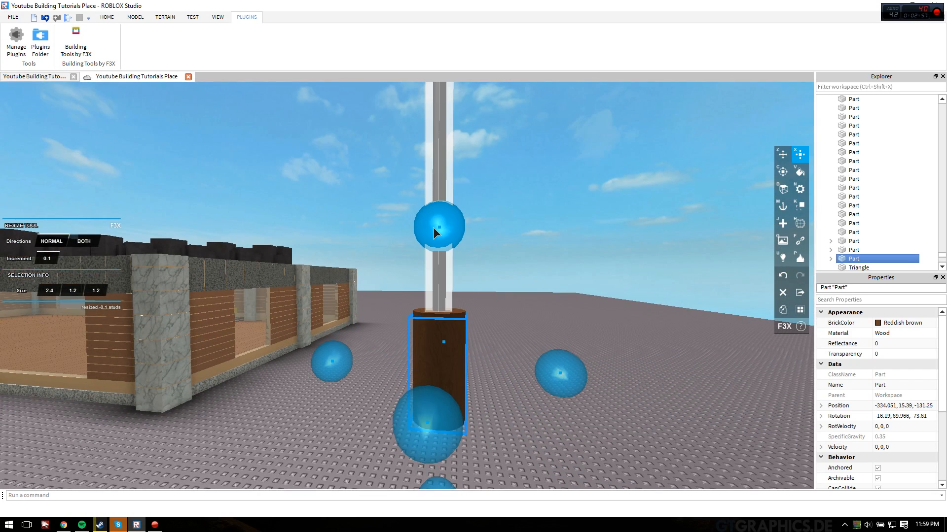
Narrow the cloned cylinder's cross-section to 1 by 1 stud so it fits inside the outer cylinder
{"action": "right_click_drag", "start_coordinate": [433, 227], "coordinate": [435, 230]}
{"action": "key", "text": "s"}
{"action": "key", "text": "a"}
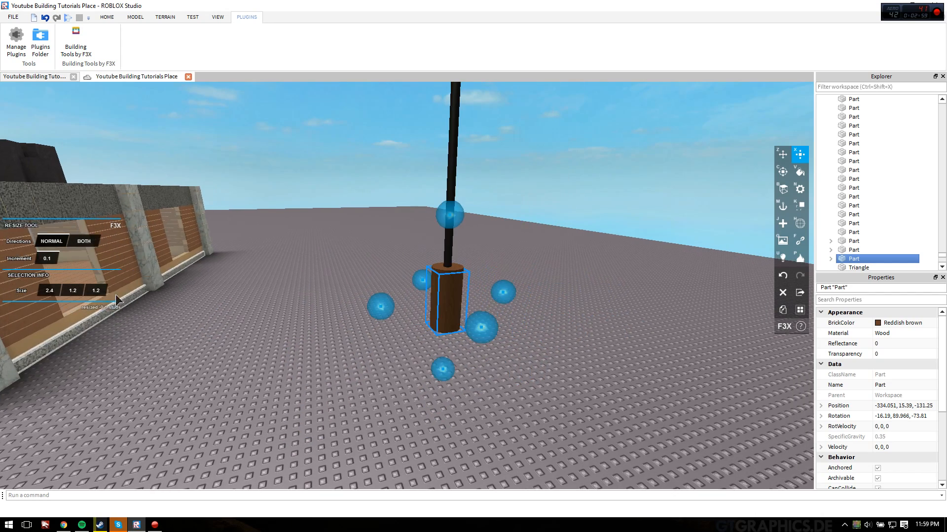
{"action": "key", "text": "w"}
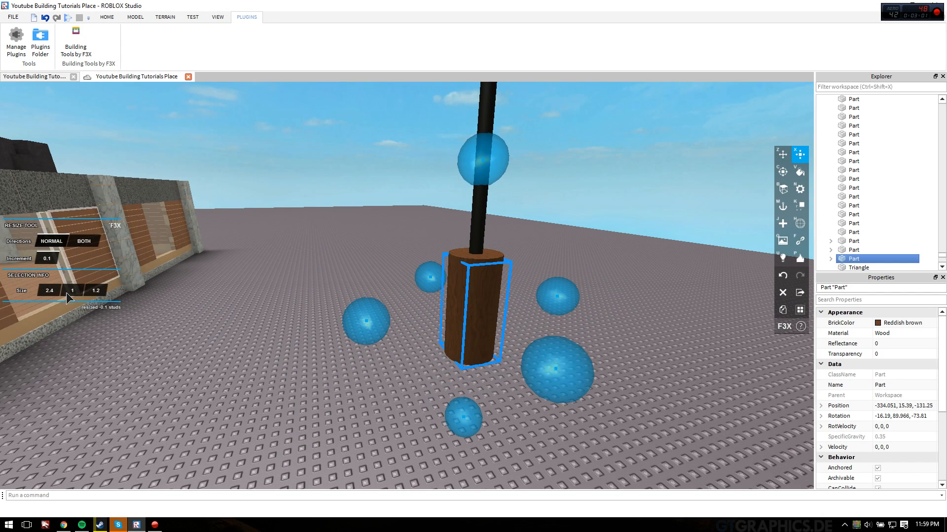
{"action": "key", "text": "w"}
{"action": "right_click_drag", "start_coordinate": [343, 294], "coordinate": [344, 295]}
Extend the inner cylinder's bottom end until it protrudes slightly below the outer cylinder
{"action": "key", "text": "s"}
{"action": "left_click_drag", "start_coordinate": [384, 458], "coordinate": [378, 467]}
{"action": "key", "text": "z"}
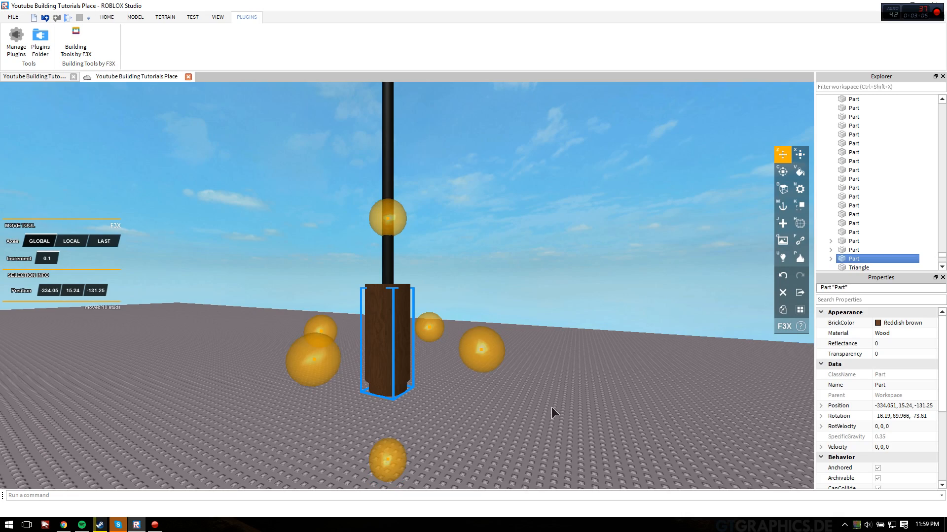
Select the inner cylinder by its protruding bottom and negate it
{"action": "left_click", "coordinate": [566, 396]}
{"action": "right_click_drag", "start_coordinate": [565, 398], "coordinate": [562, 394]}
{"action": "key", "text": "w"}
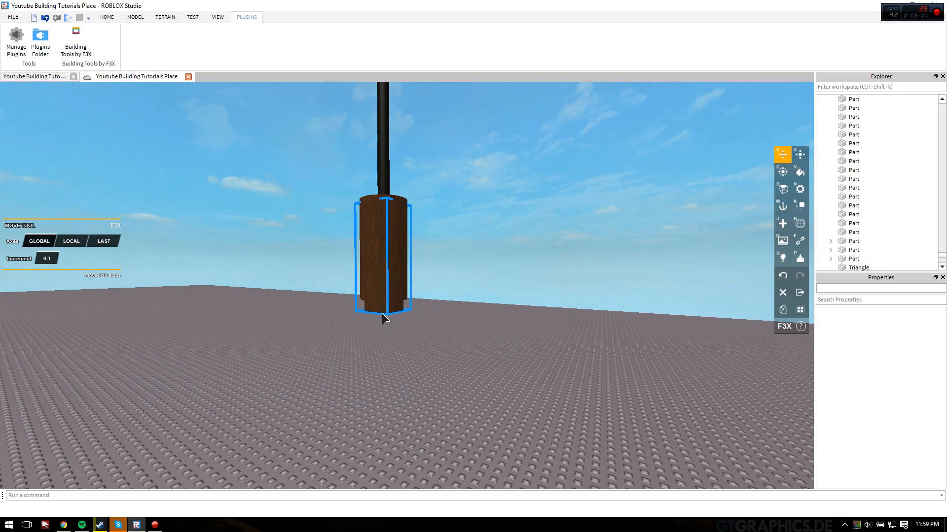
{"action": "left_click", "coordinate": [383, 310]}
{"action": "left_click", "coordinate": [500, 172]}
{"action": "right_click_drag", "start_coordinate": [493, 176], "coordinate": [494, 176]}
{"action": "key", "text": "s"}
{"action": "key", "text": "w"}
{"action": "key", "text": "d"}
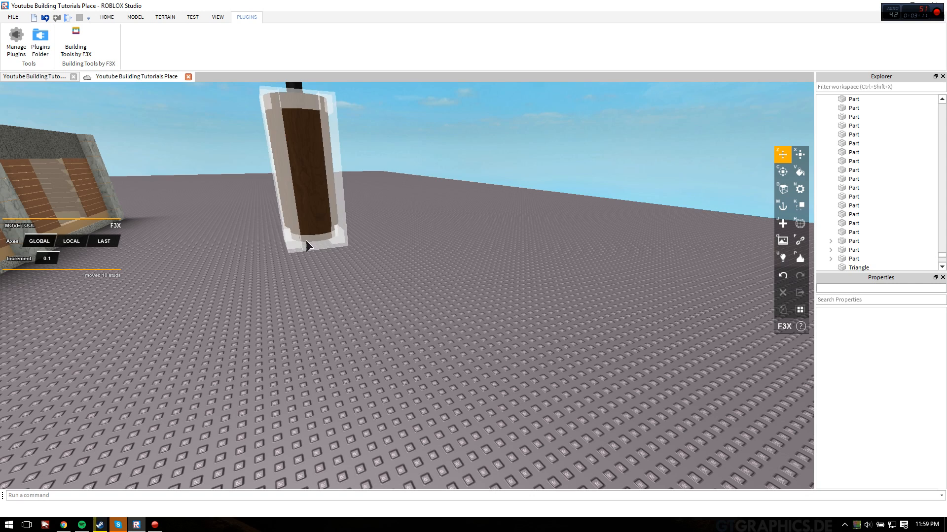
{"action": "left_click", "coordinate": [306, 240]}
{"action": "key", "text": "f"}
{"action": "left_click", "coordinate": [136, 17]}
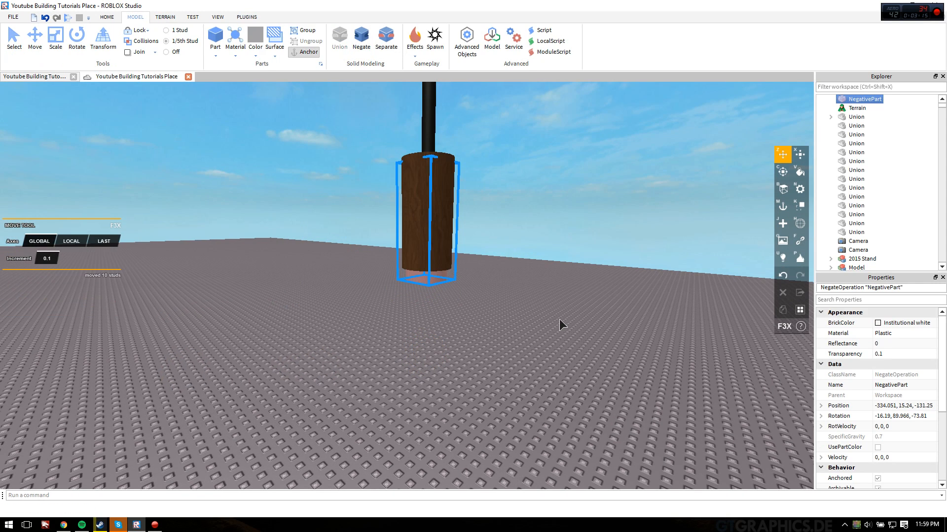
Select the outer wooden cylinder together with the negative part and union them to hollow it out
{"action": "left_click", "coordinate": [429, 195]}
{"action": "key", "text": "f"}
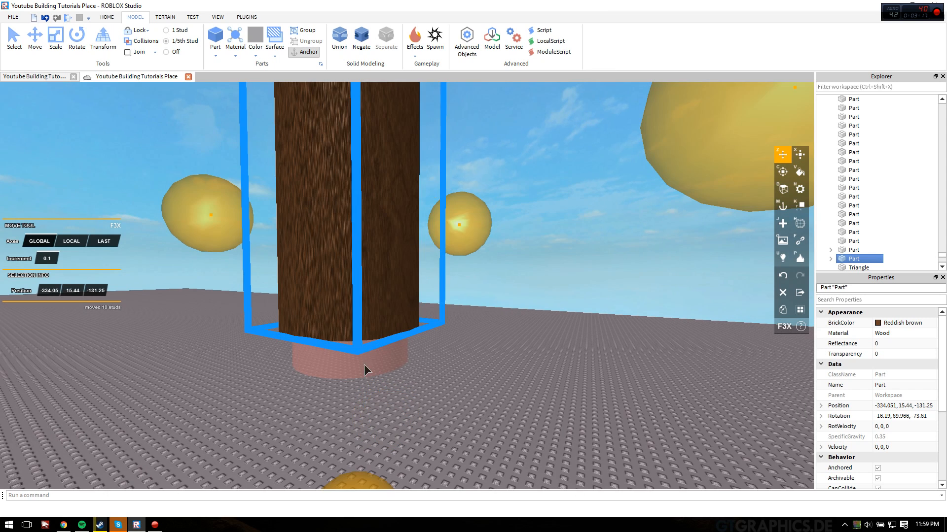
{"action": "scroll", "coordinate": [361, 378], "scroll_direction": "down", "scroll_amount": 4}
{"action": "right_click_drag", "start_coordinate": [362, 377], "coordinate": [328, 177]}
{"action": "scroll", "coordinate": [405, 252], "scroll_direction": "up", "scroll_amount": 2}
{"action": "right_click_drag", "start_coordinate": [405, 253], "coordinate": [378, 73]}
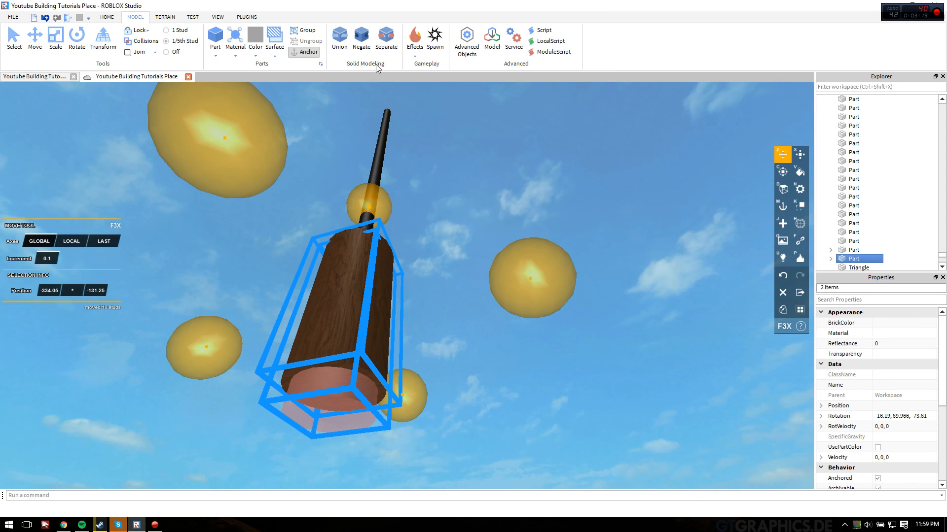
{"action": "scroll", "coordinate": [492, 193], "scroll_direction": "down", "scroll_amount": 4}
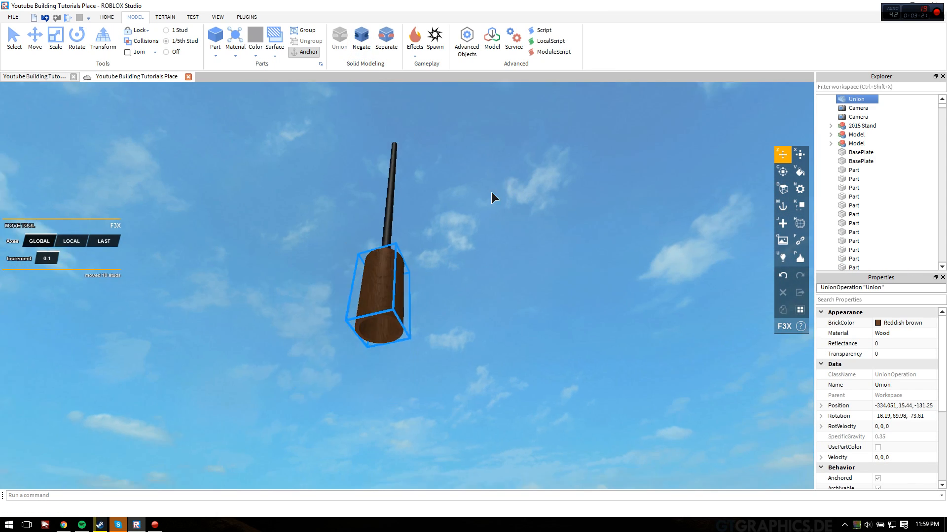
Examine the hollowed wooden cylinder from below and from the side
{"action": "right_click_drag", "start_coordinate": [492, 192], "coordinate": [464, 200]}
{"action": "left_click", "coordinate": [463, 199]}
{"action": "left_click", "coordinate": [589, 285]}
{"action": "scroll", "coordinate": [588, 285], "scroll_direction": "up", "scroll_amount": 3}
{"action": "mouse_move", "coordinate": [589, 284]}
{"action": "right_mouse_down"}
{"action": "mouse_move", "coordinate": [580, 283]}
{"action": "mouse_move", "coordinate": [590, 291]}
{"action": "mouse_move", "coordinate": [586, 276]}
{"action": "mouse_move", "coordinate": [589, 285]}
{"action": "right_mouse_up"}
{"action": "scroll", "coordinate": [589, 285], "scroll_direction": "up", "scroll_amount": 3}
{"action": "scroll", "coordinate": [589, 285], "scroll_direction": "up", "scroll_amount": 4}
{"action": "scroll", "coordinate": [589, 282], "scroll_direction": "down", "scroll_amount": 3}
{"action": "scroll", "coordinate": [589, 285], "scroll_direction": "down", "scroll_amount": 4}
{"action": "scroll", "coordinate": [589, 285], "scroll_direction": "up", "scroll_amount": 3}
{"action": "left_click", "coordinate": [444, 205]}
{"action": "scroll", "coordinate": [528, 310], "scroll_direction": "up", "scroll_amount": 3}
{"action": "right_click_drag", "start_coordinate": [528, 309], "coordinate": [528, 309]}
{"action": "left_click", "coordinate": [566, 356]}
{"action": "scroll", "coordinate": [565, 354], "scroll_direction": "up", "scroll_amount": 4}
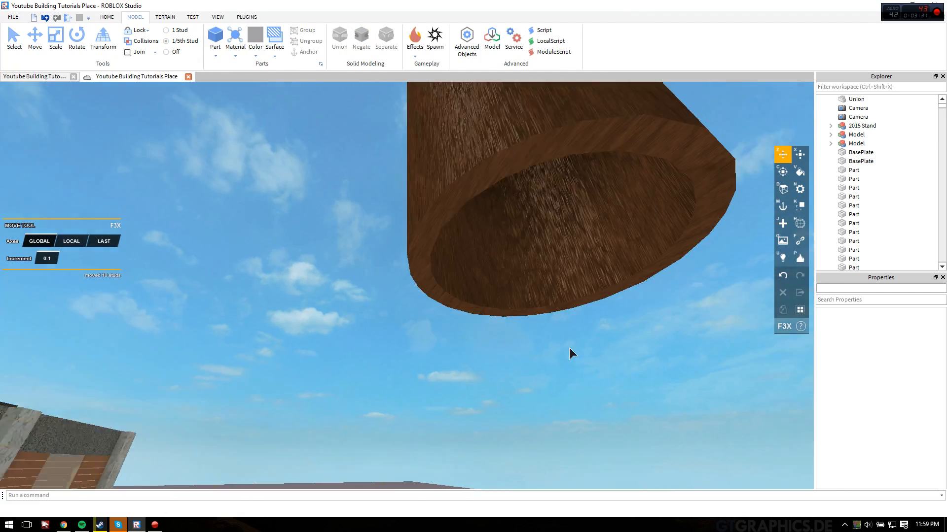
{"action": "right_click_drag", "start_coordinate": [500, 270], "coordinate": [481, 270]}
{"action": "scroll", "coordinate": [480, 270], "scroll_direction": "down", "scroll_amount": 5}
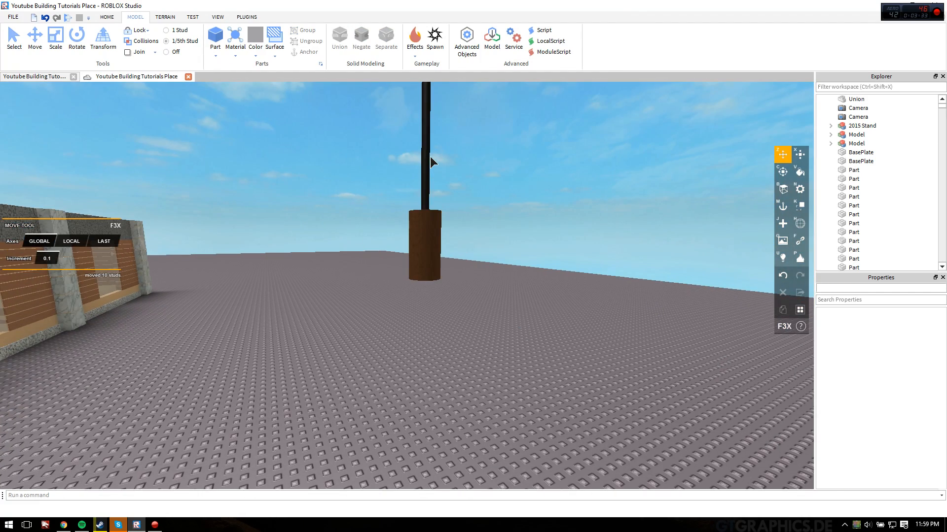
Clone the black pole and move the copy 2.9 studs down into the hollow wooden cylinder
{"action": "left_click", "coordinate": [429, 158]}
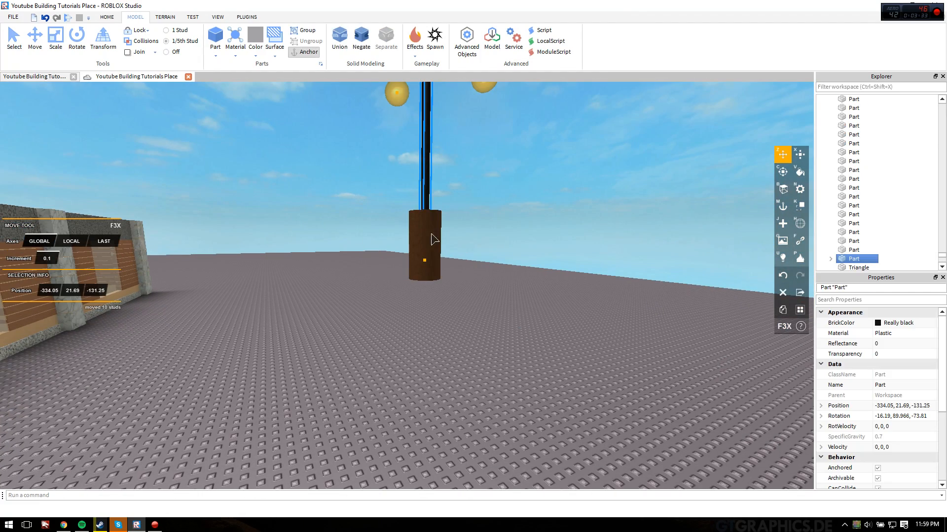
{"action": "left_click_drag", "start_coordinate": [426, 274], "coordinate": [416, 333]}
{"action": "key", "text": "x"}
{"action": "scroll", "coordinate": [415, 332], "scroll_direction": "up", "scroll_amount": 4}
{"action": "right_click_drag", "start_coordinate": [414, 334], "coordinate": [421, 327]}
{"action": "scroll", "coordinate": [415, 334], "scroll_direction": "down", "scroll_amount": 4}
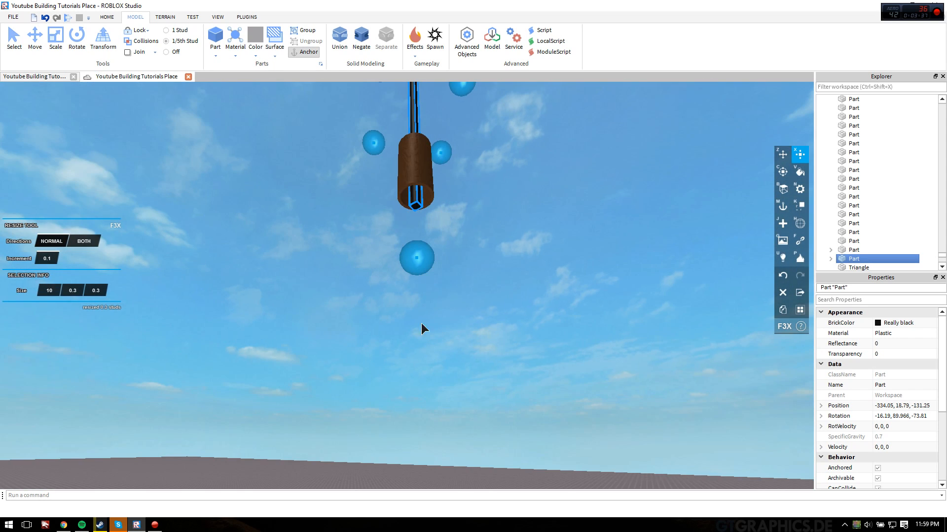
Shorten the pole copy from both ends to 1.6 studs so it sits inside the hollow cylinder
{"action": "scroll", "coordinate": [420, 258], "scroll_direction": "up", "scroll_amount": 2}
{"action": "left_click_drag", "start_coordinate": [407, 289], "coordinate": [408, 290]}
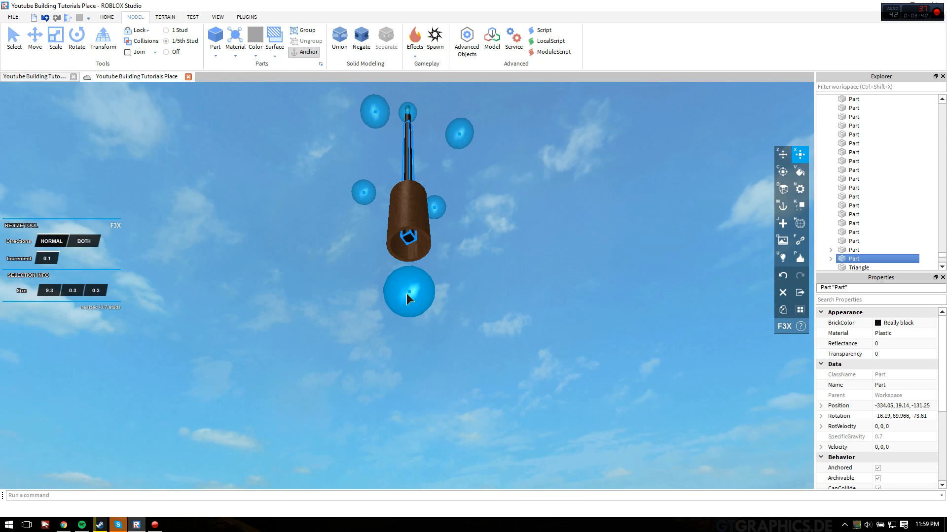
{"action": "right_click_drag", "start_coordinate": [407, 291], "coordinate": [387, 181]}
{"action": "scroll", "coordinate": [301, 260], "scroll_direction": "up", "scroll_amount": 2}
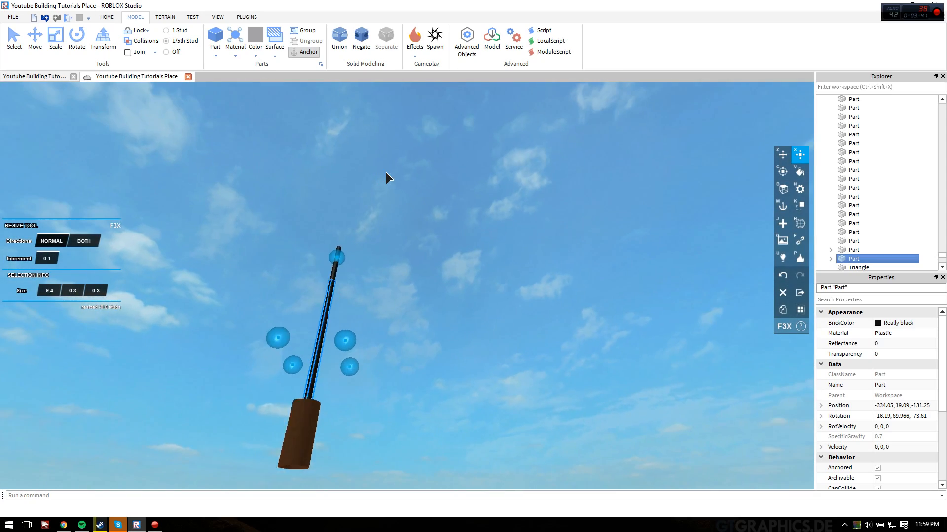
{"action": "left_click_drag", "start_coordinate": [310, 247], "coordinate": [312, 246]}
{"action": "right_click_drag", "start_coordinate": [311, 246], "coordinate": [312, 248]}
{"action": "scroll", "coordinate": [320, 249], "scroll_direction": "up", "scroll_amount": 2}
{"action": "left_click_drag", "start_coordinate": [312, 246], "coordinate": [335, 261]}
{"action": "right_click_drag", "start_coordinate": [334, 261], "coordinate": [334, 264]}
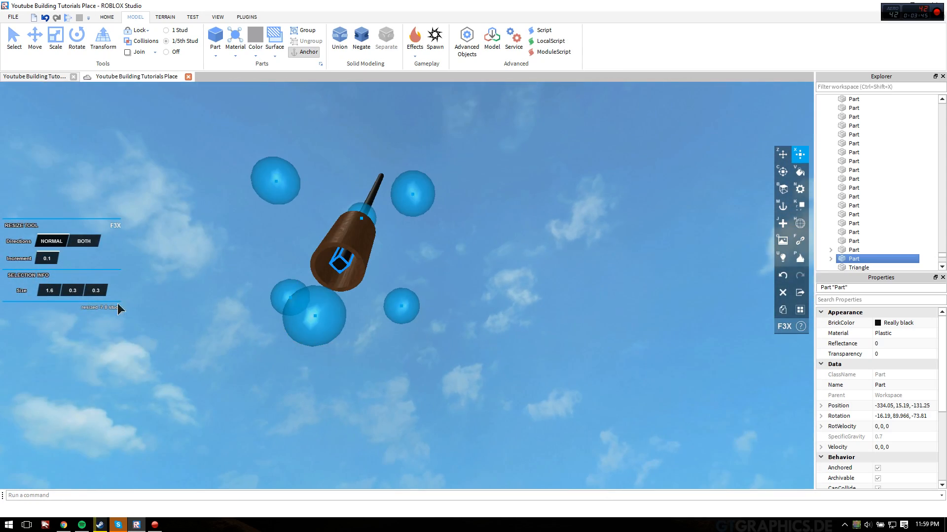
Widen the short inner pole piece to a cross-section of 1.1 by 1.1 studs
{"action": "type", "text": "1.1"}
{"action": "key", "text": "Return"}
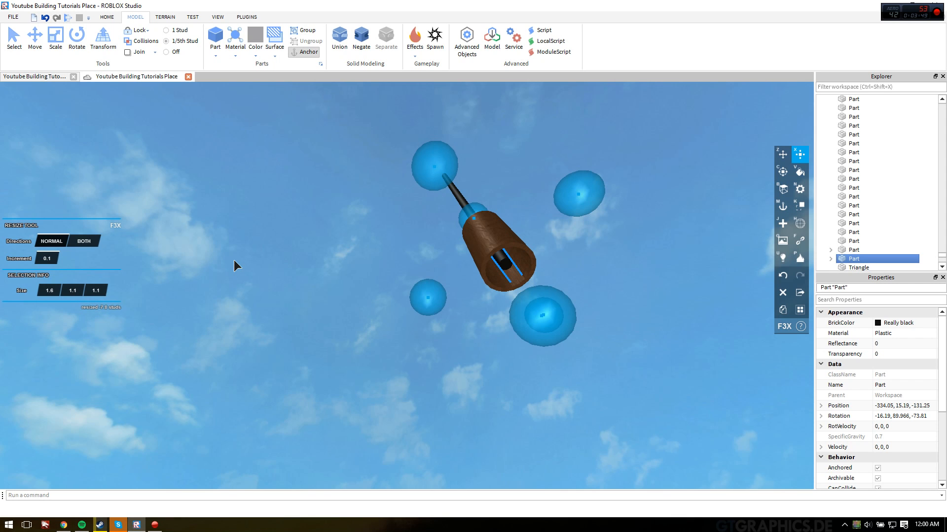
{"action": "scroll", "coordinate": [393, 226], "scroll_direction": "up", "scroll_amount": 5}
{"action": "right_click_drag", "start_coordinate": [393, 226], "coordinate": [388, 225]}
Paint the inner cylinder Institutional white
{"action": "key", "text": "v"}
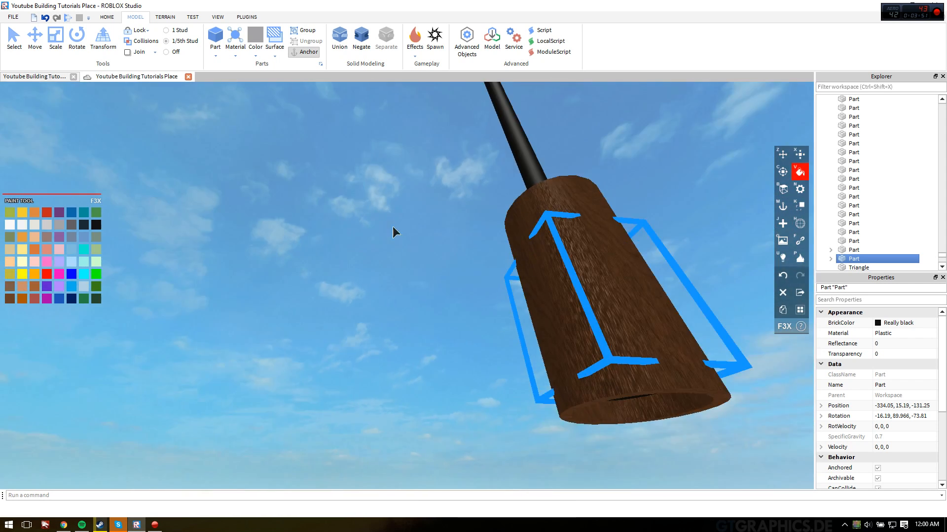
{"action": "scroll", "coordinate": [388, 226], "scroll_direction": "down", "scroll_amount": 5}
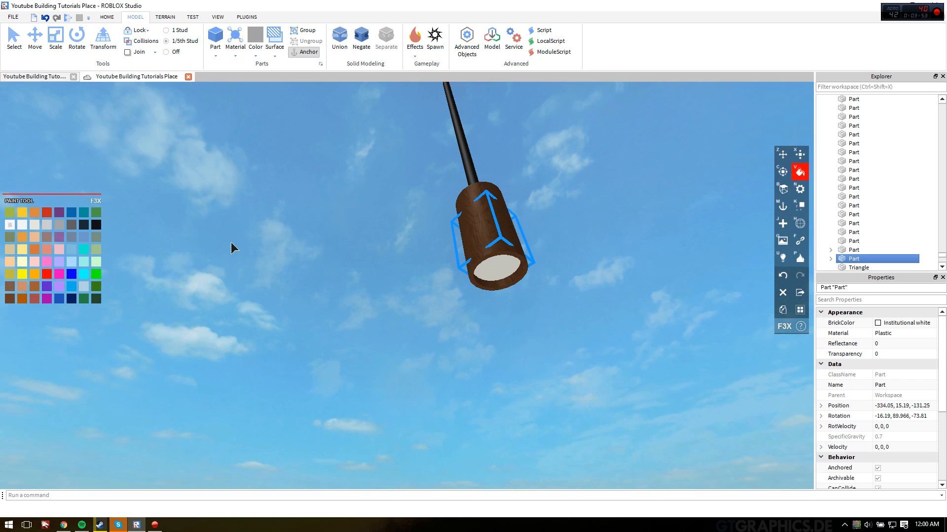
{"action": "key", "text": "n"}
{"action": "right_click_drag", "start_coordinate": [230, 241], "coordinate": [232, 244]}
{"action": "scroll", "coordinate": [231, 245], "scroll_direction": "down", "scroll_amount": 5}
{"action": "scroll", "coordinate": [231, 244], "scroll_direction": "up", "scroll_amount": 4}
Add a spotlight to the white inner cylinder
{"action": "key", "text": "u"}
{"action": "key", "text": "a"}
{"action": "key", "text": "d"}
{"action": "key", "text": "a"}
{"action": "left_click", "coordinate": [87, 189]}
Set the spotlight's range to 40
{"action": "right_click_drag", "start_coordinate": [182, 206], "coordinate": [184, 205]}
{"action": "scroll", "coordinate": [183, 207], "scroll_direction": "down", "scroll_amount": 5}
{"action": "scroll", "coordinate": [184, 206], "scroll_direction": "up", "scroll_amount": 4}
{"action": "scroll", "coordinate": [184, 205], "scroll_direction": "down", "scroll_amount": 4}
{"action": "scroll", "coordinate": [51, 247], "scroll_direction": "down", "scroll_amount": 2}
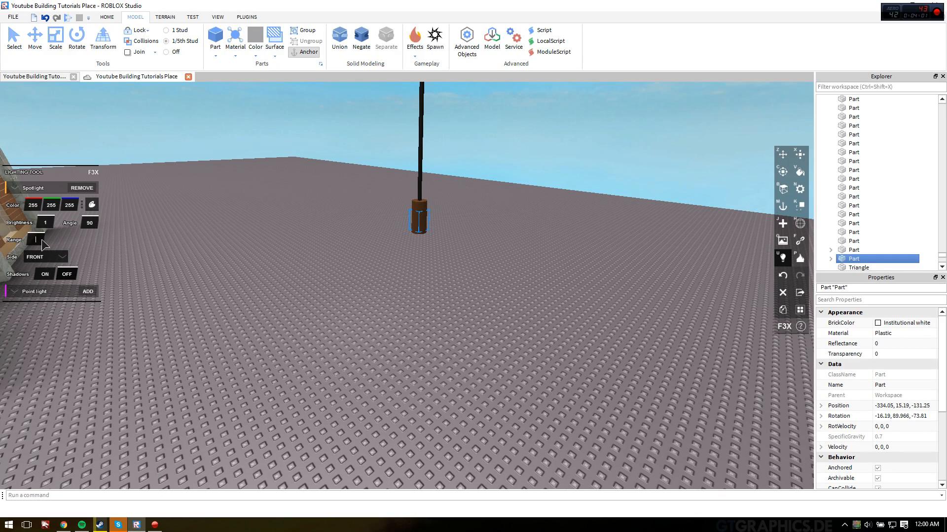
{"action": "type", "text": "40"}
{"action": "key", "text": "Return"}
Try the Bottom, Back, Front, Top and Left sides for the spotlight's direction
{"action": "right_click_drag", "start_coordinate": [150, 213], "coordinate": [99, 257]}
{"action": "left_click", "coordinate": [57, 257]}
{"action": "left_click", "coordinate": [49, 283]}
{"action": "right_click_drag", "start_coordinate": [49, 283], "coordinate": [46, 264]}
{"action": "left_click", "coordinate": [35, 307]}
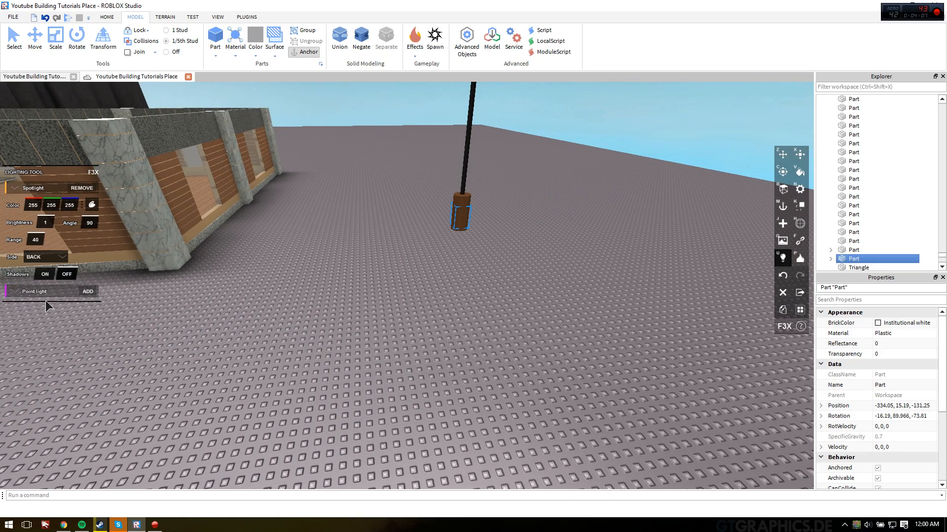
{"action": "right_click_drag", "start_coordinate": [185, 283], "coordinate": [53, 259]}
{"action": "left_click", "coordinate": [51, 294]}
{"action": "right_click_drag", "start_coordinate": [52, 293], "coordinate": [54, 266]}
{"action": "left_click", "coordinate": [55, 283]}
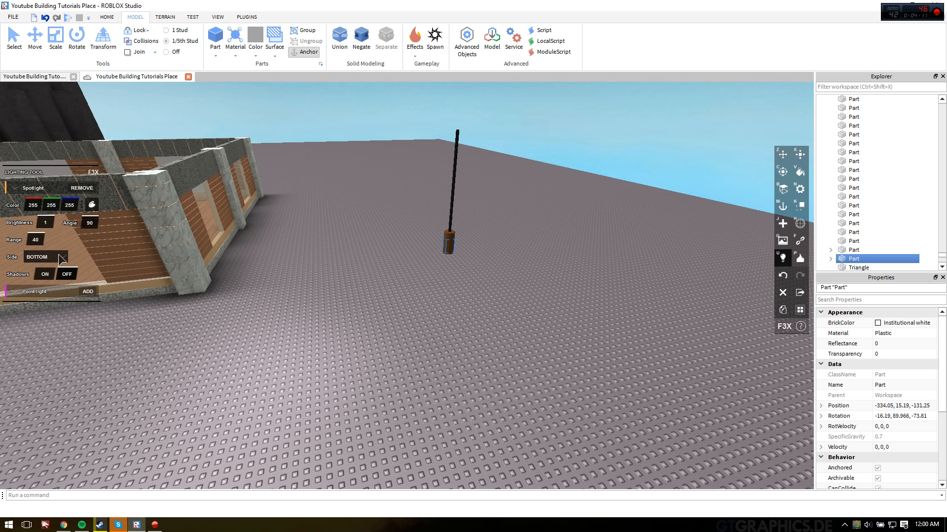
{"action": "left_click", "coordinate": [58, 270]}
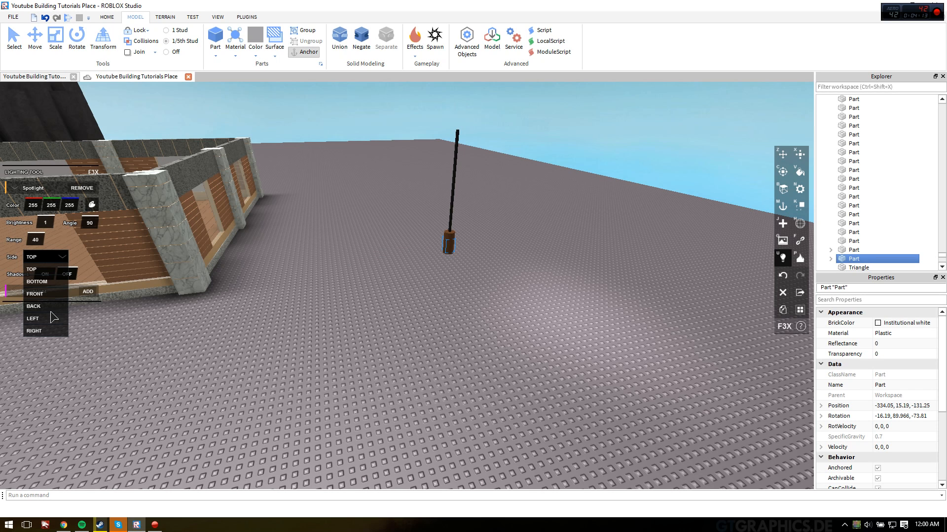
{"action": "left_click", "coordinate": [54, 318]}
Set the spotlight's side to Right and its angle to 180
{"action": "left_click", "coordinate": [56, 257]}
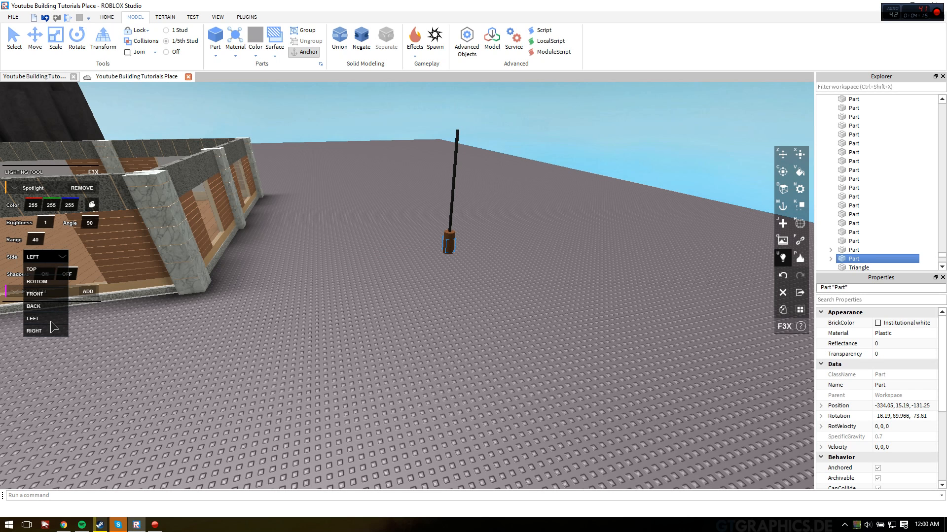
{"action": "left_click", "coordinate": [50, 334]}
{"action": "scroll", "coordinate": [226, 326], "scroll_direction": "up", "scroll_amount": 4}
{"action": "right_click_drag", "start_coordinate": [228, 327], "coordinate": [269, 255]}
{"action": "scroll", "coordinate": [296, 247], "scroll_direction": "down", "scroll_amount": 5}
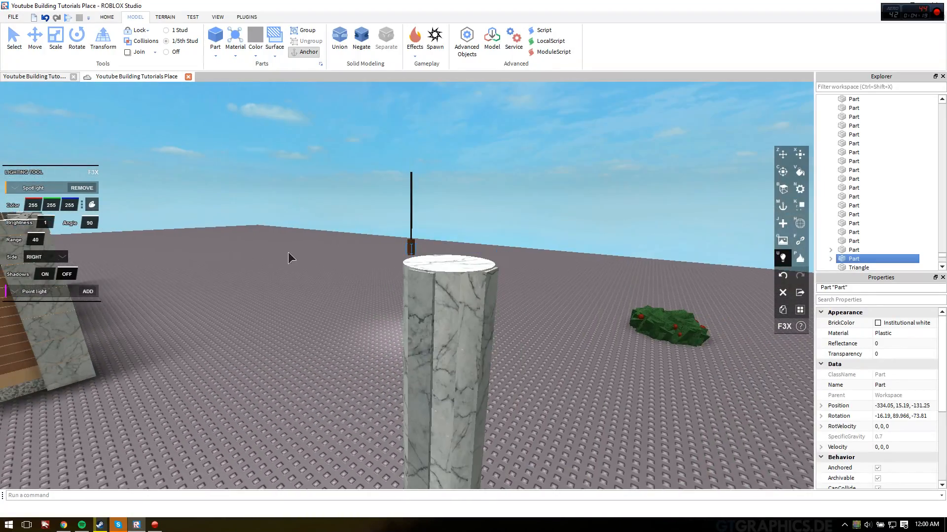
{"action": "scroll", "coordinate": [288, 254], "scroll_direction": "up", "scroll_amount": 4}
{"action": "key", "text": "Return"}
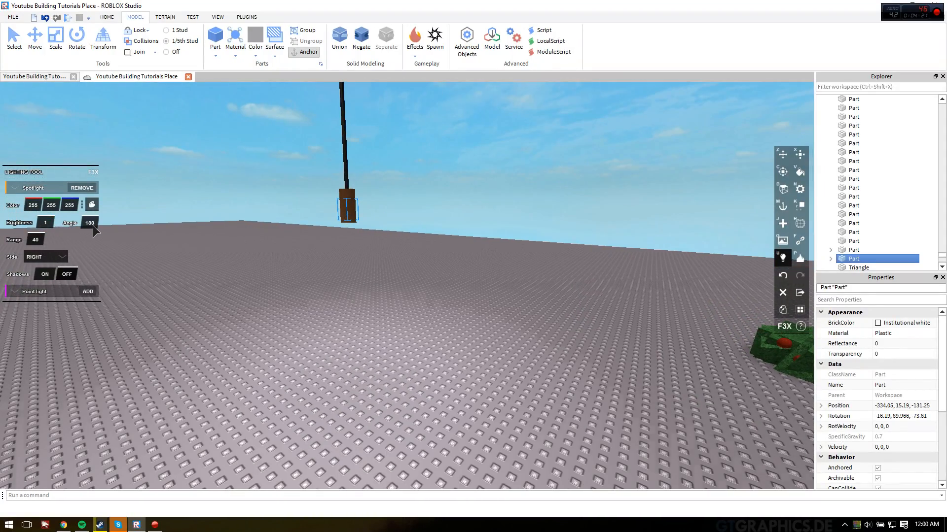
Deselect the lamp part and examine the lit fixture from below
{"action": "scroll", "coordinate": [344, 252], "scroll_direction": "down", "scroll_amount": 4}
{"action": "right_click_drag", "start_coordinate": [344, 252], "coordinate": [344, 252]}
{"action": "key", "text": "z"}
{"action": "scroll", "coordinate": [344, 252], "scroll_direction": "up", "scroll_amount": 4}
{"action": "scroll", "coordinate": [344, 252], "scroll_direction": "up", "scroll_amount": 2}
{"action": "left_click", "coordinate": [571, 288]}
{"action": "right_click_drag", "start_coordinate": [572, 287], "coordinate": [572, 283]}
{"action": "scroll", "coordinate": [572, 288], "scroll_direction": "down", "scroll_amount": 4}
{"action": "scroll", "coordinate": [364, 209], "scroll_direction": "up", "scroll_amount": 3}
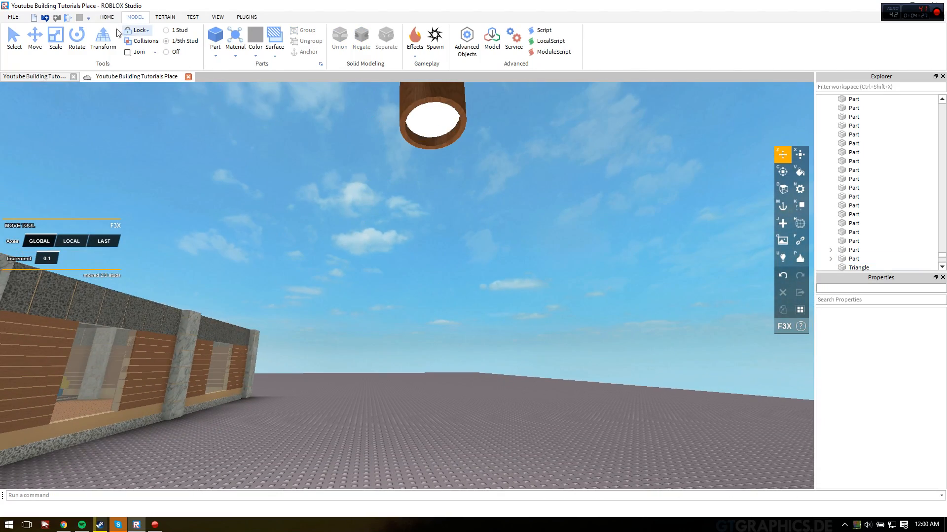
Select the white inner cylinder and look up SpotLight among the objects that can be inserted into it
{"action": "left_click", "coordinate": [107, 17]}
{"action": "left_click", "coordinate": [77, 39]}
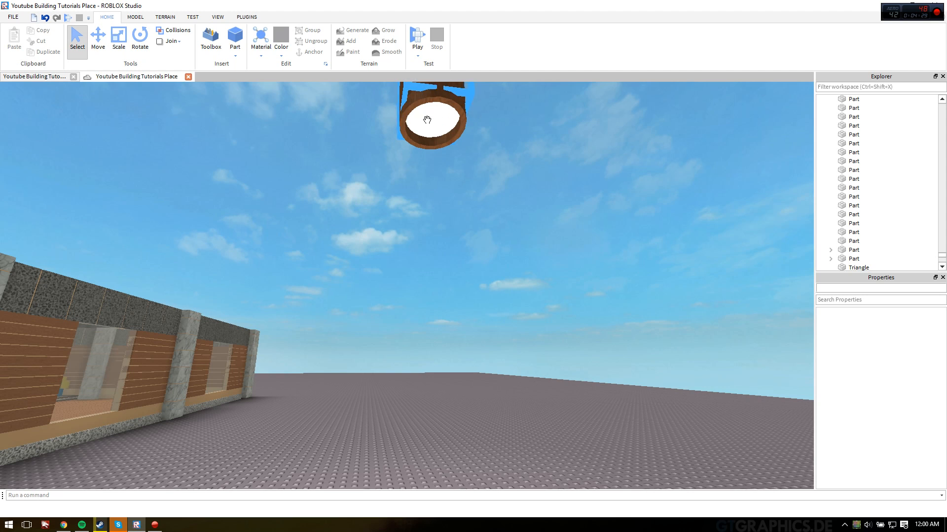
{"action": "left_click", "coordinate": [427, 120]}
{"action": "right_click_drag", "start_coordinate": [651, 190], "coordinate": [651, 190]}
{"action": "scroll", "coordinate": [650, 190], "scroll_direction": "down", "scroll_amount": 3}
{"action": "right_click", "coordinate": [851, 260]}
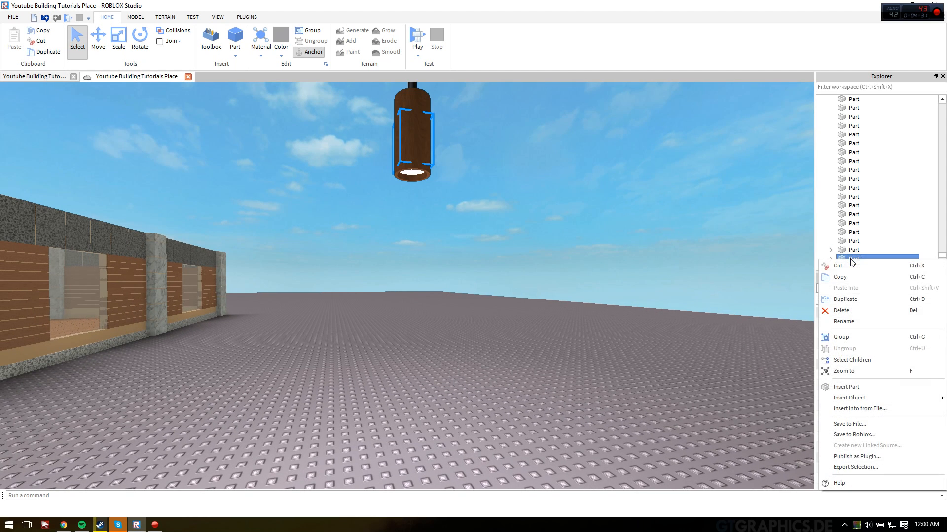
{"action": "mouse_move", "coordinate": [846, 397]}
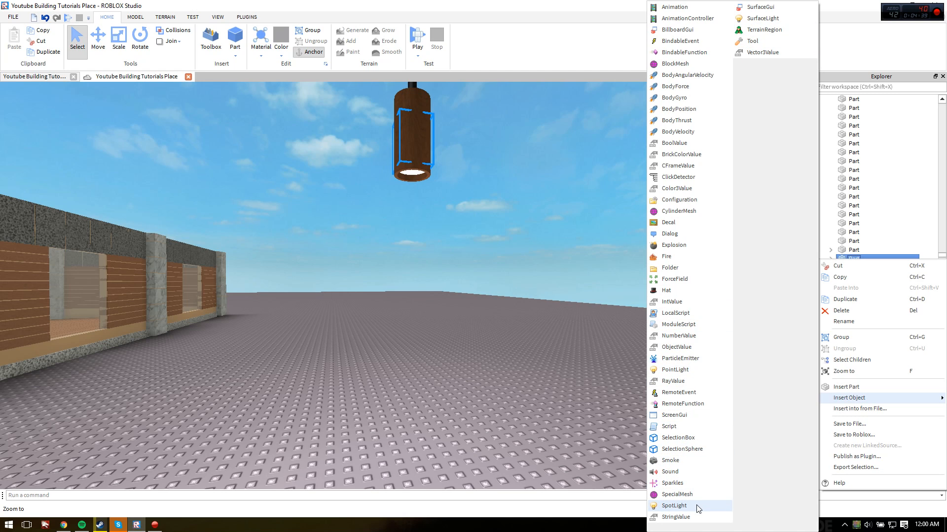
{"action": "left_click", "coordinate": [502, 169]}
{"action": "scroll", "coordinate": [582, 249], "scroll_direction": "down", "scroll_amount": 3}
{"action": "right_click_drag", "start_coordinate": [582, 250], "coordinate": [600, 289]}
{"action": "scroll", "coordinate": [600, 289], "scroll_direction": "up", "scroll_amount": 3}
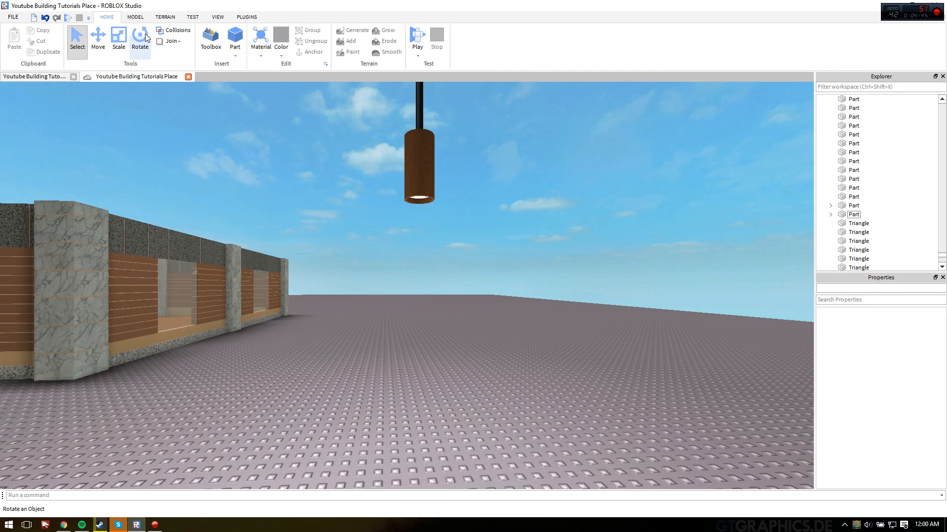
Activate the Building Tools by F3X plugin
{"action": "left_click", "coordinate": [135, 17]}
{"action": "left_click", "coordinate": [173, 18]}
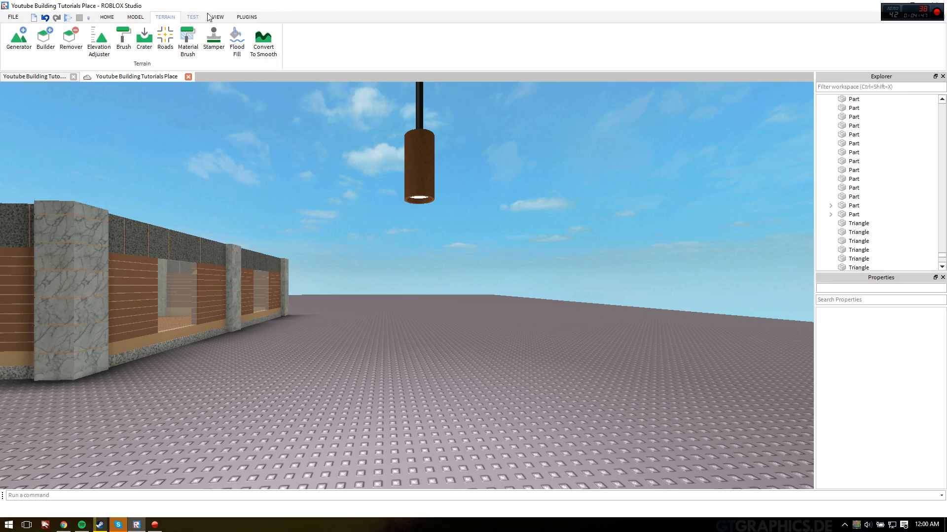
{"action": "left_click", "coordinate": [257, 19]}
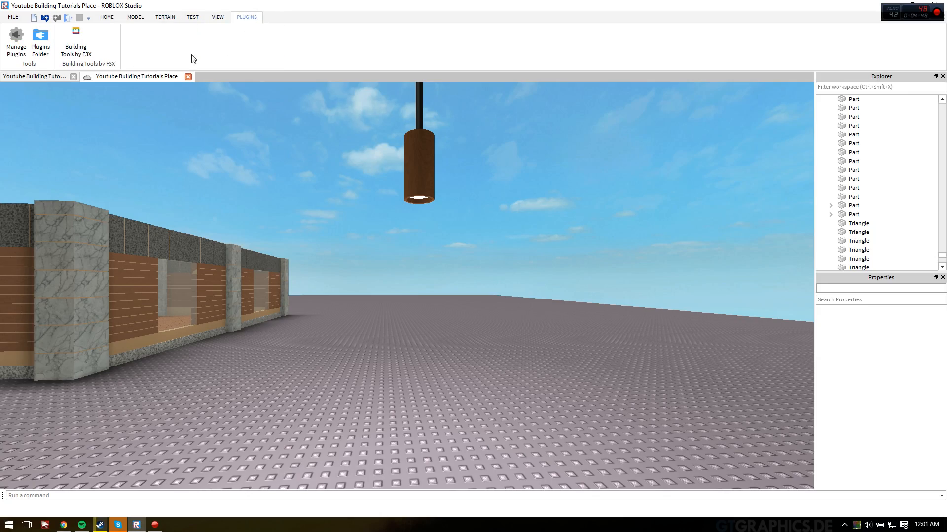
{"action": "left_click", "coordinate": [77, 53]}
{"action": "left_click", "coordinate": [455, 308]}
{"action": "right_click_drag", "start_coordinate": [456, 309], "coordinate": [403, 304]}
{"action": "key", "text": "w"}
{"action": "key", "text": "s"}
{"action": "key", "text": "w"}
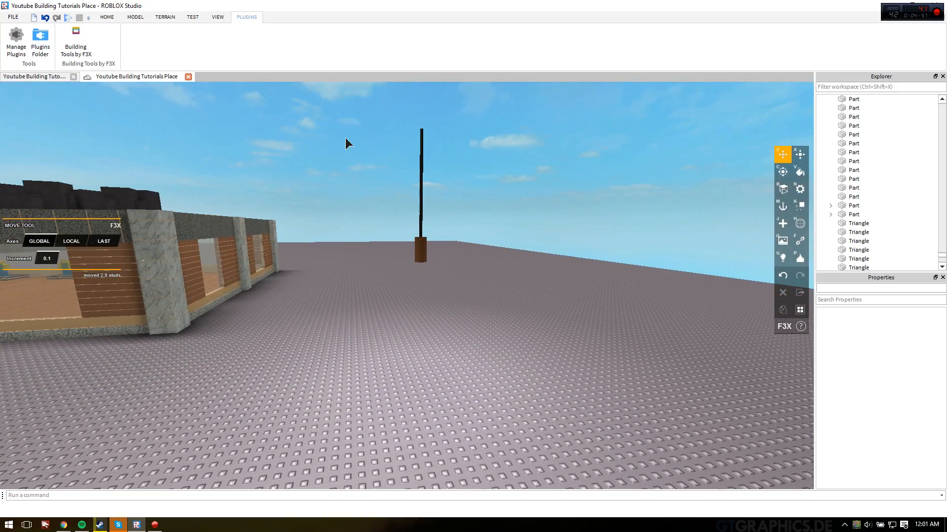
Set the material of the white cylinder inside the lamp shade to Neon and deselect it
{"action": "left_click_drag", "start_coordinate": [504, 255], "coordinate": [523, 326]}
{"action": "left_click", "coordinate": [587, 253]}
{"action": "key", "text": "w"}
{"action": "right_click_drag", "start_coordinate": [586, 253], "coordinate": [586, 273]}
{"action": "key", "text": "s"}
{"action": "right_click_drag", "start_coordinate": [517, 233], "coordinate": [514, 205]}
{"action": "key", "text": "w"}
{"action": "key", "text": "s"}
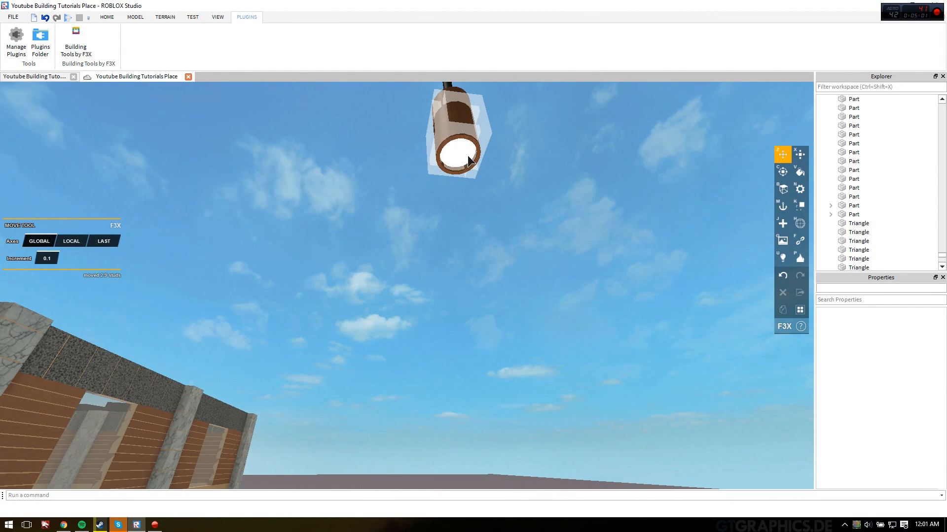
{"action": "left_click", "coordinate": [463, 154]}
{"action": "key", "text": "n"}
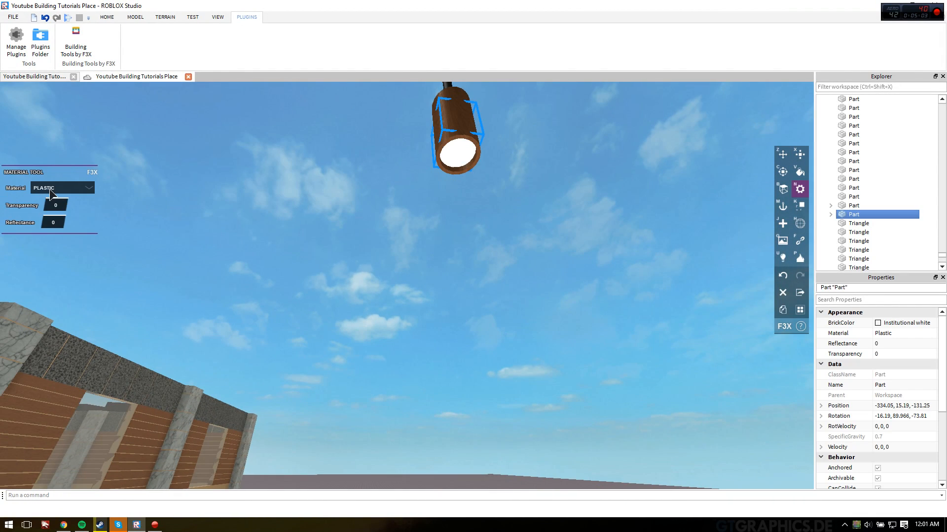
{"action": "left_click", "coordinate": [131, 260]}
{"action": "key", "text": "z"}
{"action": "left_click", "coordinate": [436, 286]}
Examine the finished hanging lamp and its light on the ground from several distances and angles
{"action": "right_click_drag", "start_coordinate": [434, 285], "coordinate": [435, 286]}
{"action": "key", "text": "s"}
{"action": "key", "text": "w"}
{"action": "key", "text": "w"}
{"action": "key", "text": "s"}
{"action": "key", "text": "s"}
{"action": "key", "text": "s"}
{"action": "key", "text": "w"}
{"action": "key", "text": "a"}
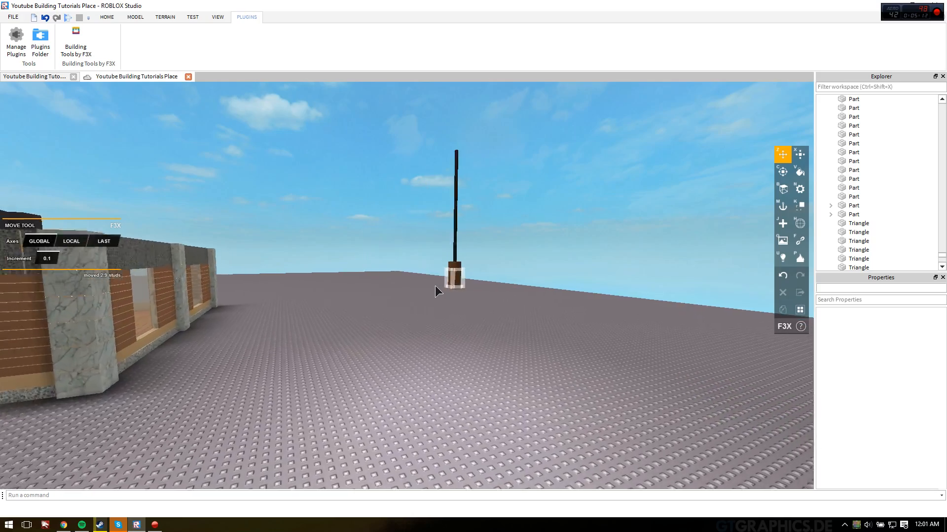
{"action": "key", "text": "d"}
{"action": "right_click_drag", "start_coordinate": [540, 271], "coordinate": [525, 288]}
{"action": "key", "text": "s"}
{"action": "key", "text": "w"}
{"action": "key", "text": "s"}
{"action": "key", "text": "w"}
{"action": "key", "text": "s"}
{"action": "key", "text": "w"}
{"action": "key", "text": "w"}
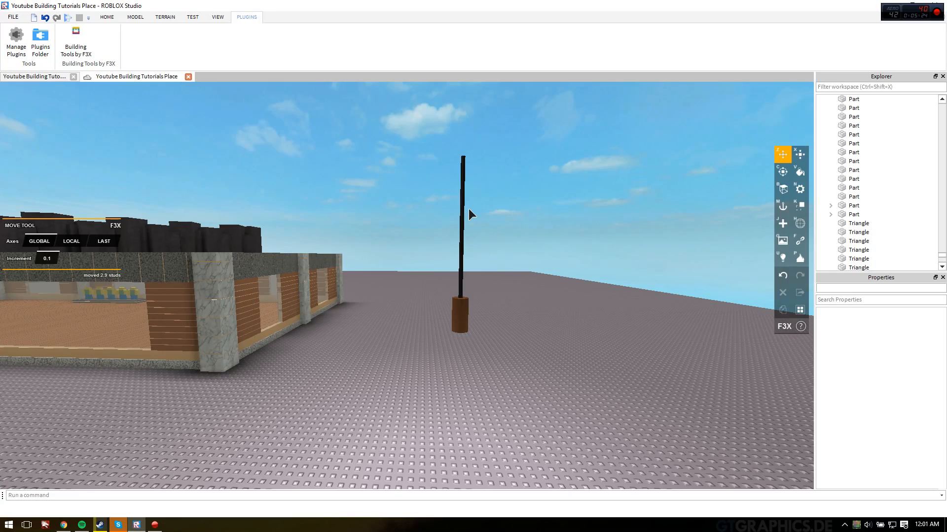
Clone the black pole and move the copy about 16.9 studs away from the first lamp
{"action": "left_click", "coordinate": [462, 212]}
{"action": "left_click", "coordinate": [462, 211]}
{"action": "key", "text": "w"}
{"action": "key", "text": "d"}
{"action": "key", "text": "shift+c"}
{"action": "left_click_drag", "start_coordinate": [456, 217], "coordinate": [557, 183]}
{"action": "key", "text": "d"}
{"action": "key", "text": "w"}
{"action": "right_click_drag", "start_coordinate": [494, 282], "coordinate": [505, 309]}
{"action": "key", "text": "s"}
{"action": "key", "text": "x"}
{"action": "left_click", "coordinate": [437, 247]}
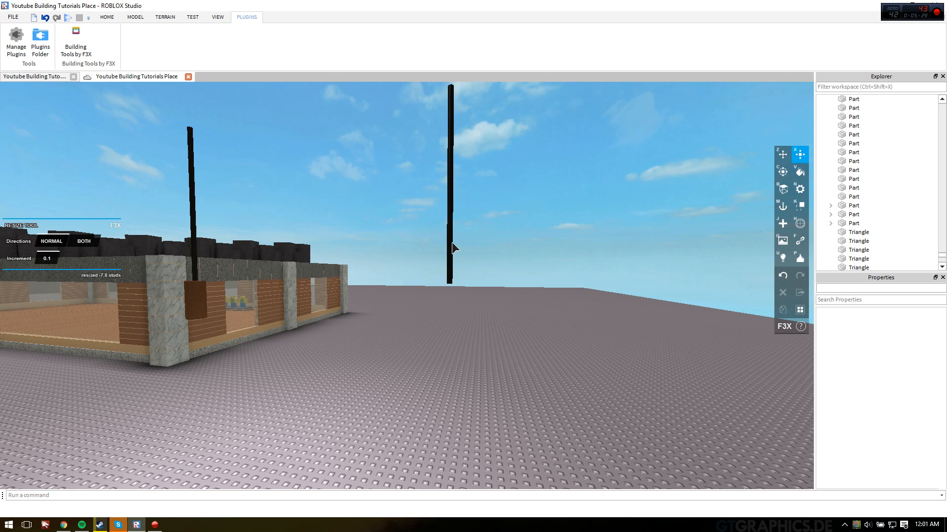
Clone the second black pole in place and resize the copy to 5 × 5 × 5 studs
{"action": "left_click", "coordinate": [452, 242]}
{"action": "key", "text": "z"}
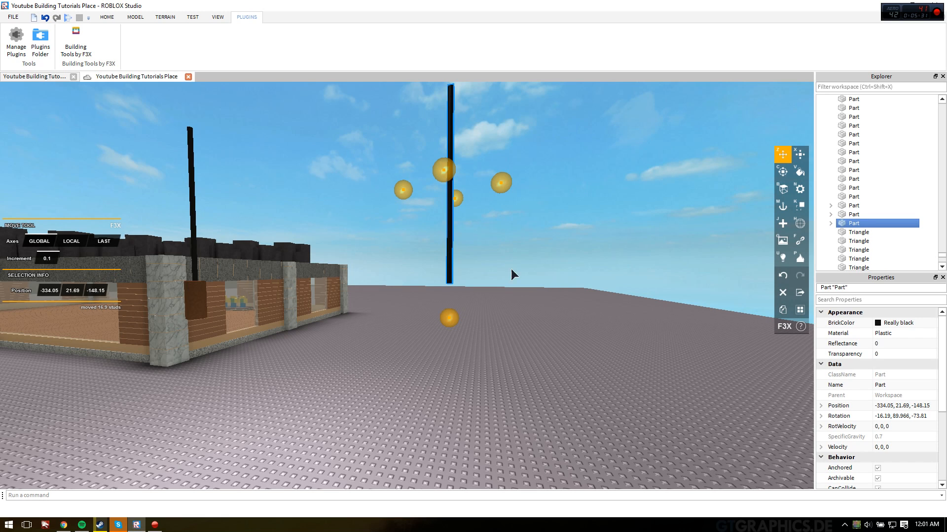
{"action": "scroll", "coordinate": [508, 247], "scroll_direction": "up", "scroll_amount": 1}
{"action": "left_click", "coordinate": [477, 236]}
{"action": "scroll", "coordinate": [452, 230], "scroll_direction": "up", "scroll_amount": 2}
{"action": "left_click", "coordinate": [501, 211]}
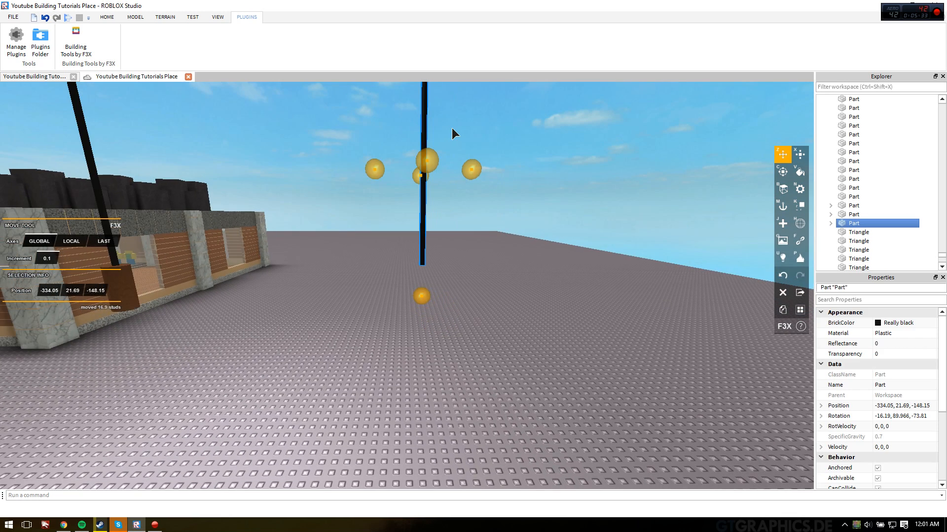
{"action": "key", "text": "x"}
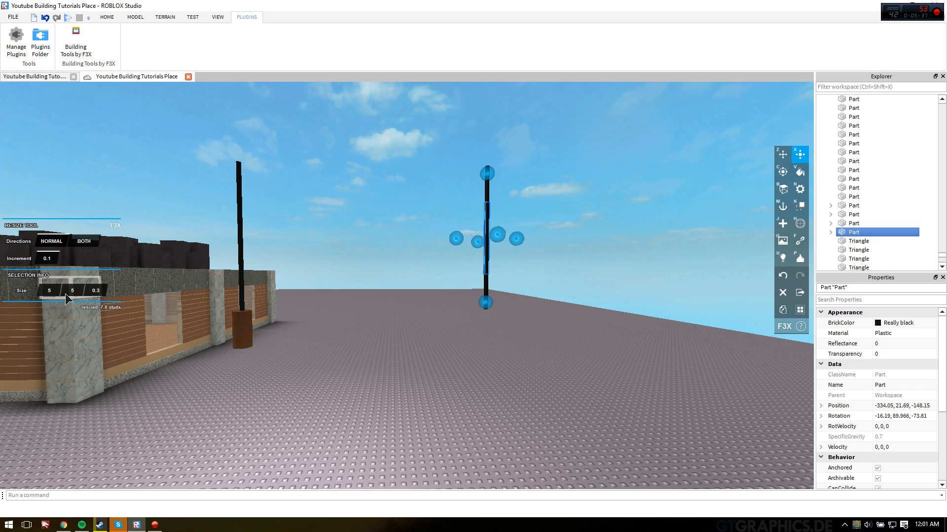
{"action": "type", "text": "5"}
{"action": "key", "text": "Return"}
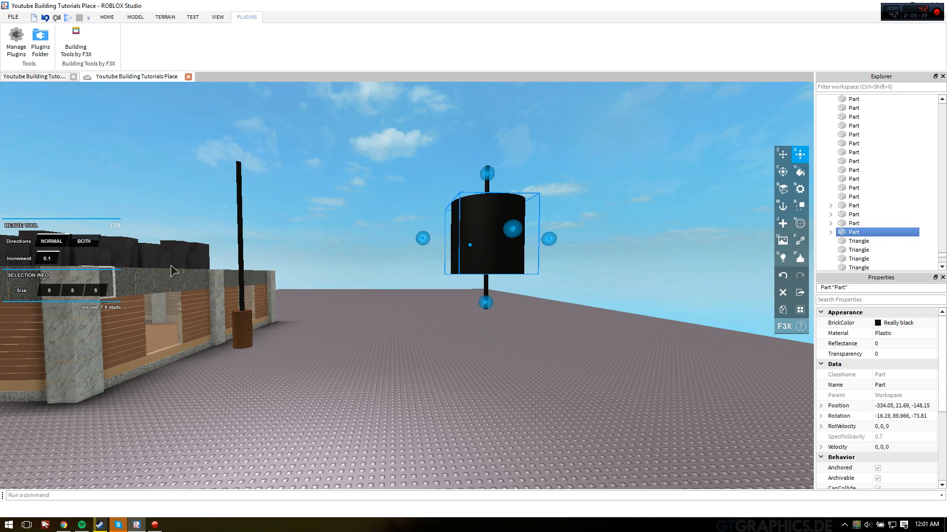
Remove the cylinder mesh from the 5-stud black part and give it a Sphere mesh instead
{"action": "key", "text": "h"}
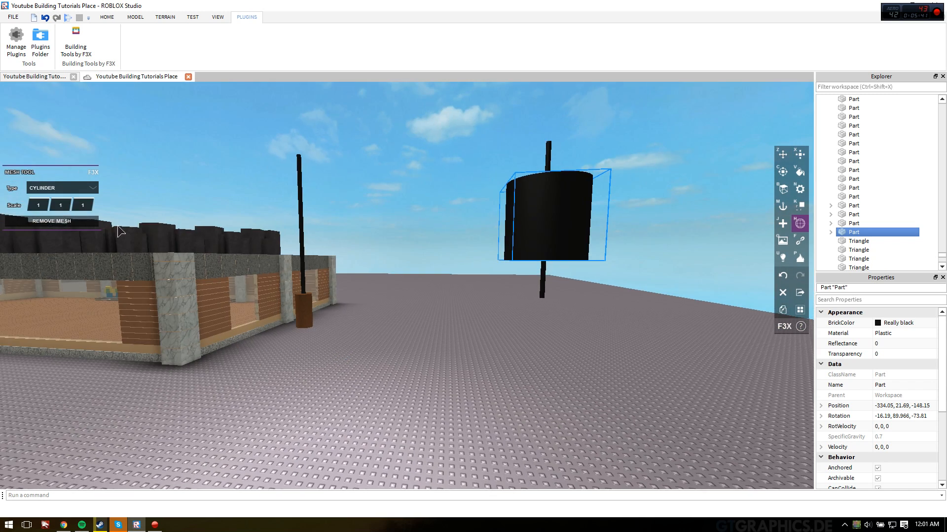
{"action": "left_click", "coordinate": [56, 221]}
{"action": "left_click", "coordinate": [68, 186]}
{"action": "left_click", "coordinate": [67, 188]}
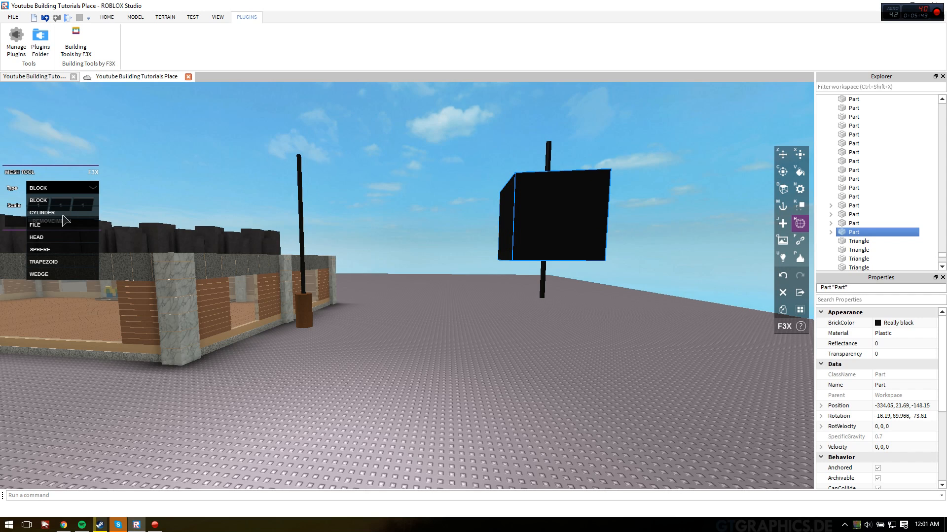
{"action": "left_click", "coordinate": [60, 214]}
{"action": "left_click", "coordinate": [68, 189]}
{"action": "left_click_drag", "start_coordinate": [7, 227], "coordinate": [9, 230]}
{"action": "left_click", "coordinate": [10, 229]}
{"action": "left_click", "coordinate": [58, 191]}
{"action": "left_click", "coordinate": [59, 192]}
{"action": "left_click", "coordinate": [59, 193]}
{"action": "left_click", "coordinate": [60, 193]}
{"action": "left_click", "coordinate": [75, 258]}
Set the black sphere's size to 4 × 4 × 4 studs
{"action": "key", "text": "z"}
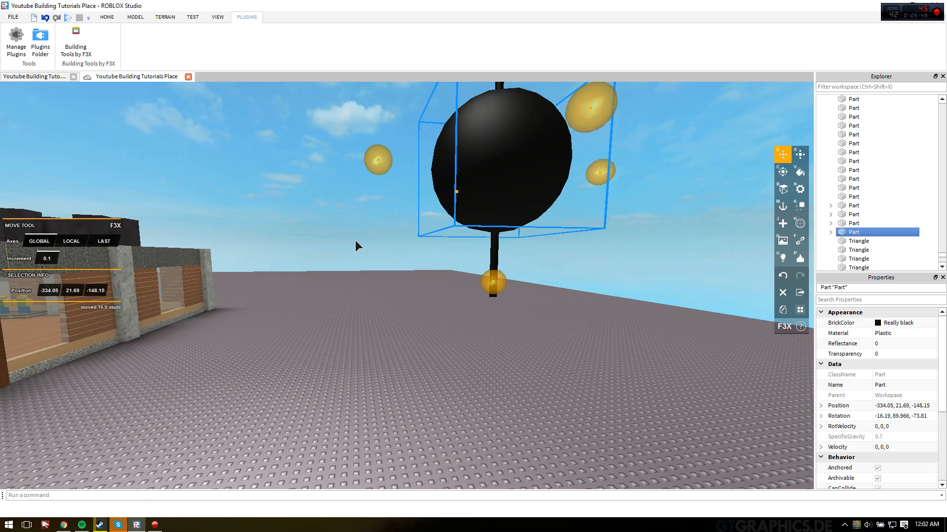
{"action": "key", "text": "x"}
{"action": "left_click", "coordinate": [45, 291]}
{"action": "type", "text": "4"}
{"action": "key", "text": "Return"}
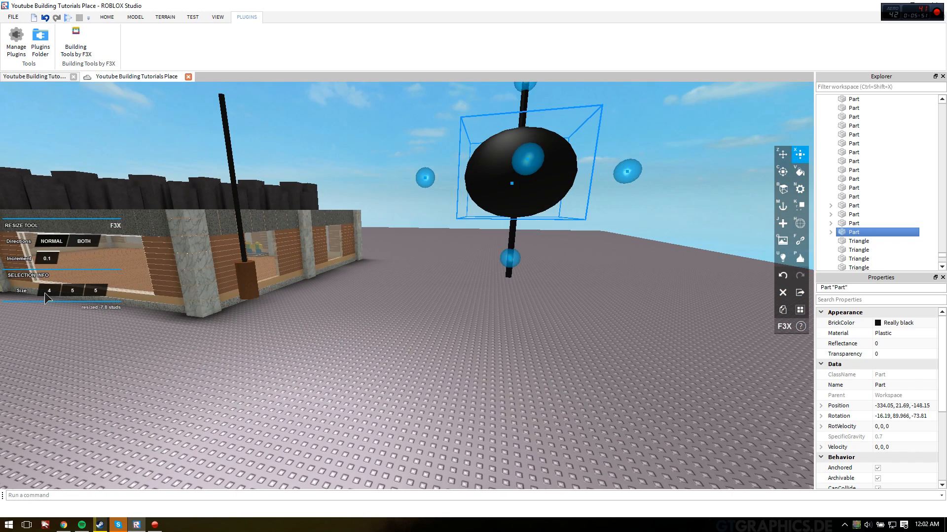
{"action": "key", "text": "Return"}
{"action": "left_click", "coordinate": [97, 294]}
{"action": "key", "text": "Return"}
Move the black sphere down about 6.7 studs to the lower end of the second pole
{"action": "key", "text": "z"}
{"action": "right_click_drag", "start_coordinate": [390, 296], "coordinate": [393, 295]}
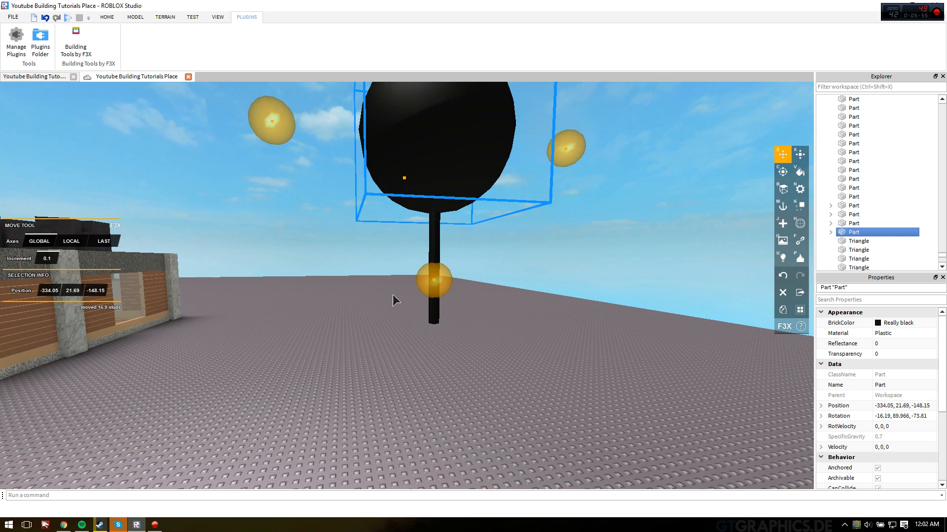
{"action": "key", "text": "s"}
{"action": "left_click_drag", "start_coordinate": [441, 280], "coordinate": [434, 389]}
{"action": "key", "text": "w"}
{"action": "right_click_drag", "start_coordinate": [532, 397], "coordinate": [531, 403]}
{"action": "key", "text": "s"}
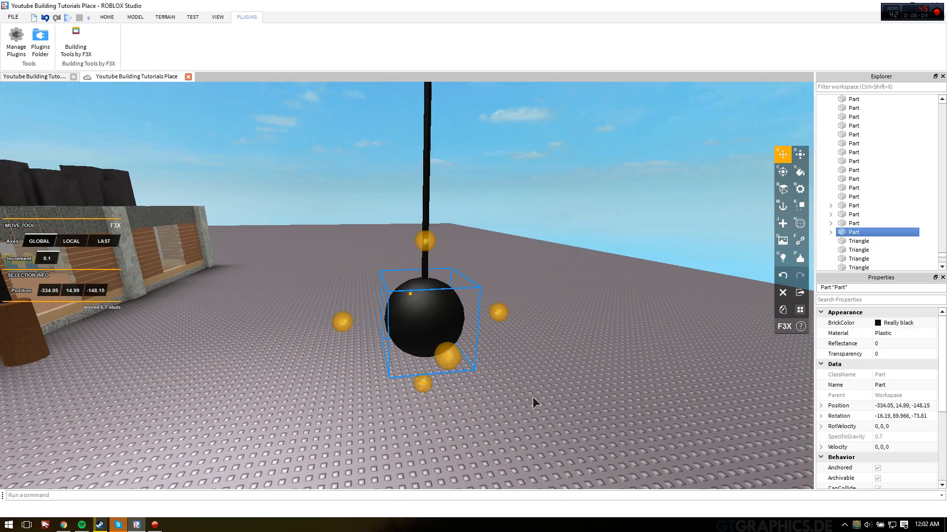
{"action": "key", "text": "w"}
{"action": "key", "text": "d"}
{"action": "key", "text": "s"}
{"action": "key", "text": "d"}
{"action": "mouse_move", "coordinate": [602, 281]}
{"action": "right_mouse_down"}
{"action": "mouse_move", "coordinate": [588, 261]}
{"action": "mouse_move", "coordinate": [609, 265]}
{"action": "right_mouse_up"}
{"action": "key", "text": "a"}
Paint the sphere under the second pole Institutional white
{"action": "key", "text": "x"}
{"action": "left_click", "coordinate": [601, 191]}
{"action": "left_click", "coordinate": [495, 276]}
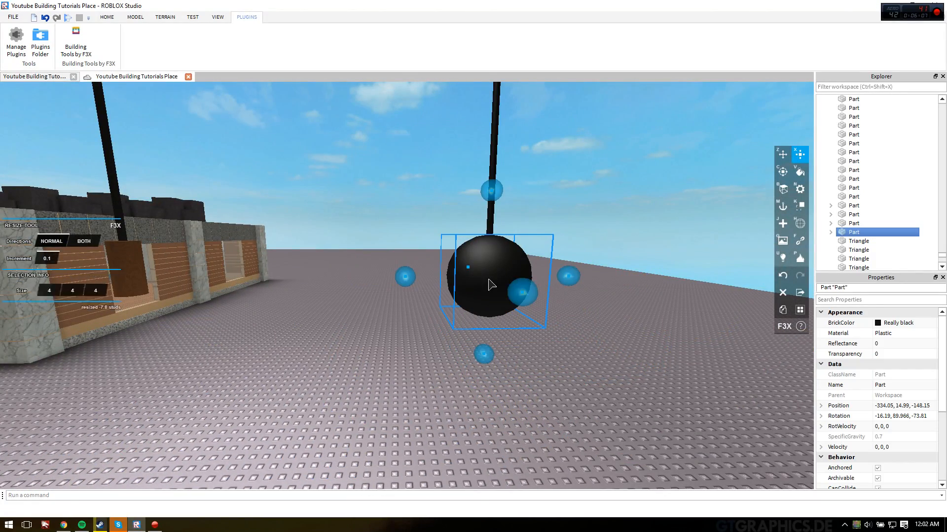
{"action": "key", "text": "v"}
{"action": "left_click", "coordinate": [10, 225]}
Set the white sphere's material to Neon
{"action": "key", "text": "n"}
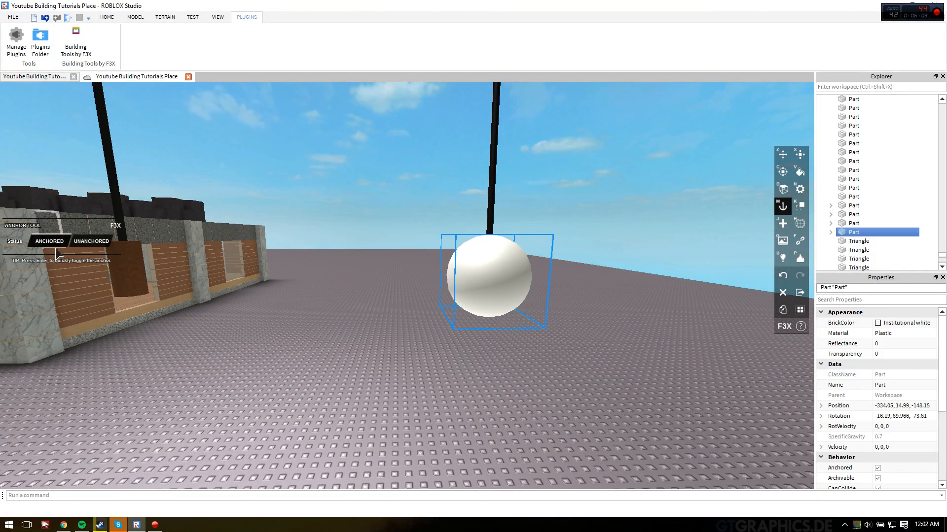
{"action": "key", "text": "d"}
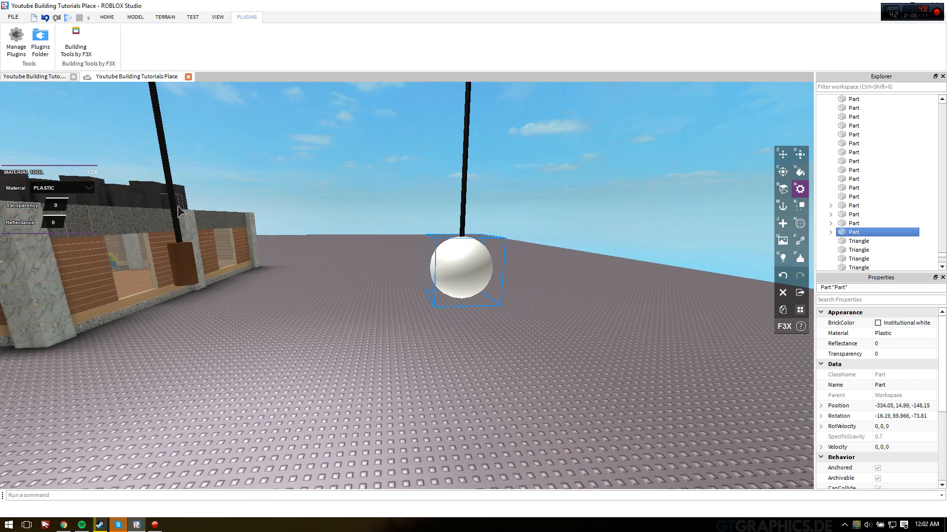
{"action": "key", "text": "u"}
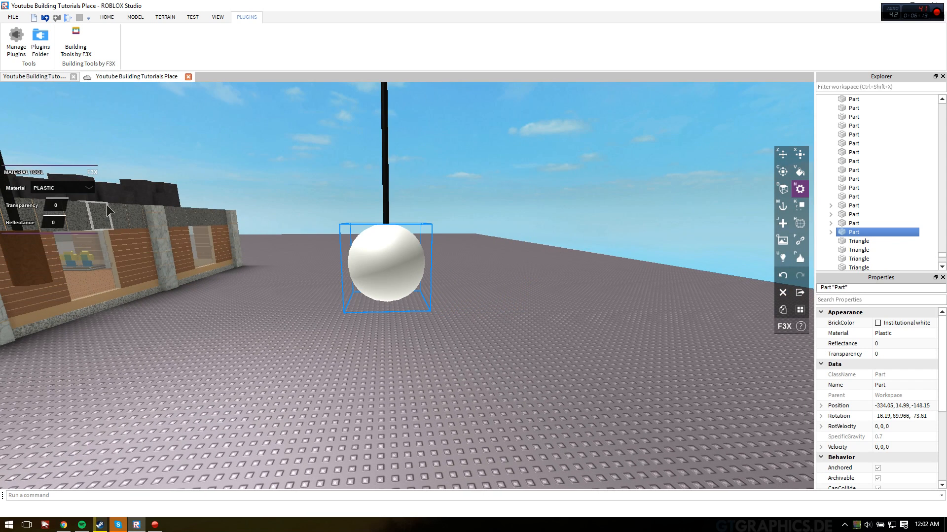
{"action": "key", "text": "c"}
{"action": "key", "text": "x"}
{"action": "key", "text": "n"}
{"action": "left_click", "coordinate": [65, 192]}
{"action": "left_click", "coordinate": [122, 265]}
{"action": "key", "text": "x"}
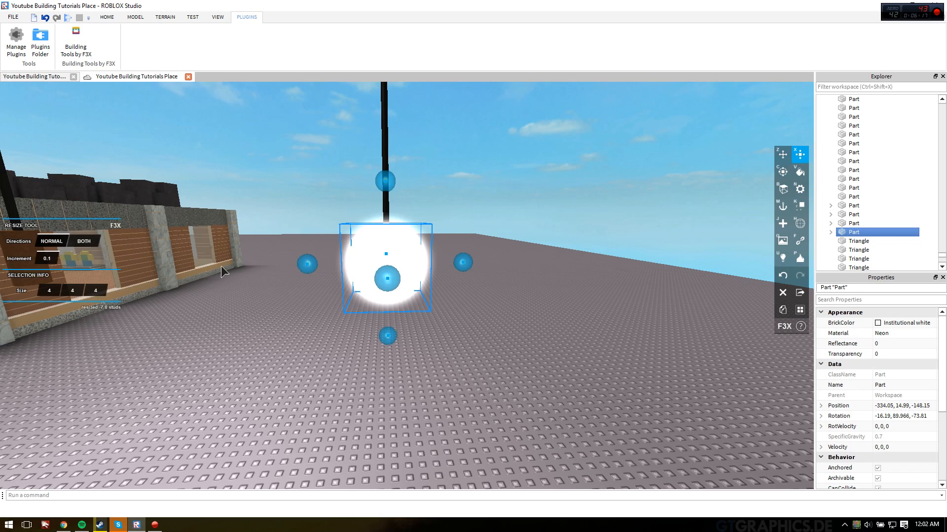
Clone the glowing white sphere in place and enlarge the copy to 4.3 studs in each dimension
{"action": "scroll", "coordinate": [219, 266], "scroll_direction": "up", "scroll_amount": 5}
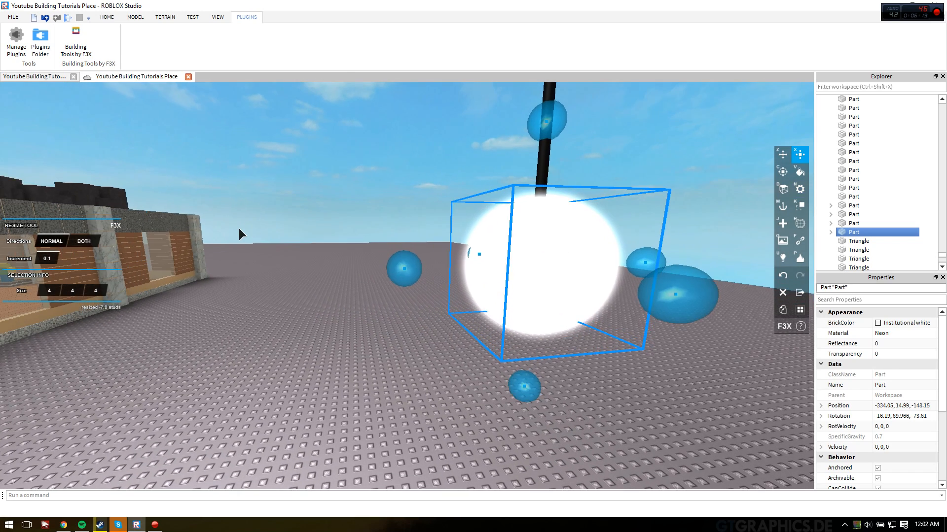
{"action": "scroll", "coordinate": [261, 216], "scroll_direction": "down", "scroll_amount": 5}
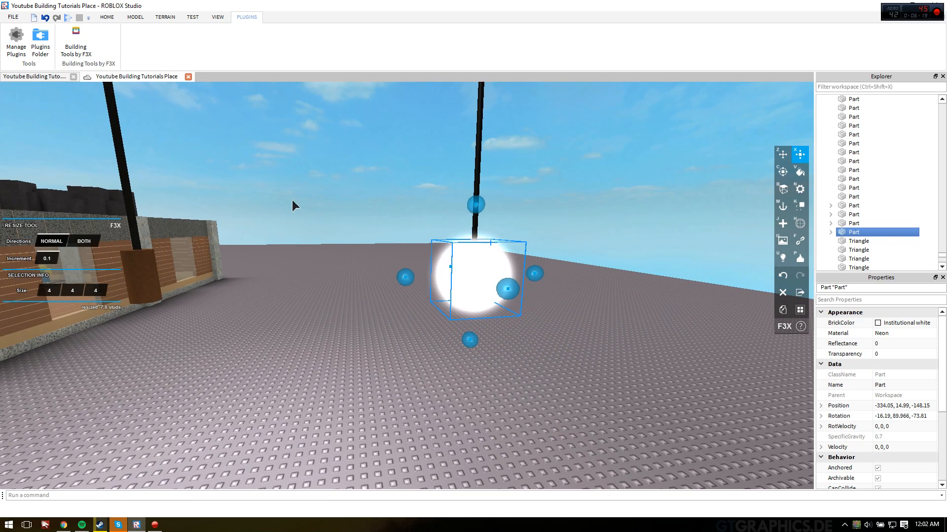
{"action": "key", "text": "z"}
{"action": "left_click", "coordinate": [319, 188]}
{"action": "scroll", "coordinate": [384, 228], "scroll_direction": "up", "scroll_amount": 3}
{"action": "left_click", "coordinate": [461, 271]}
{"action": "key", "text": "x"}
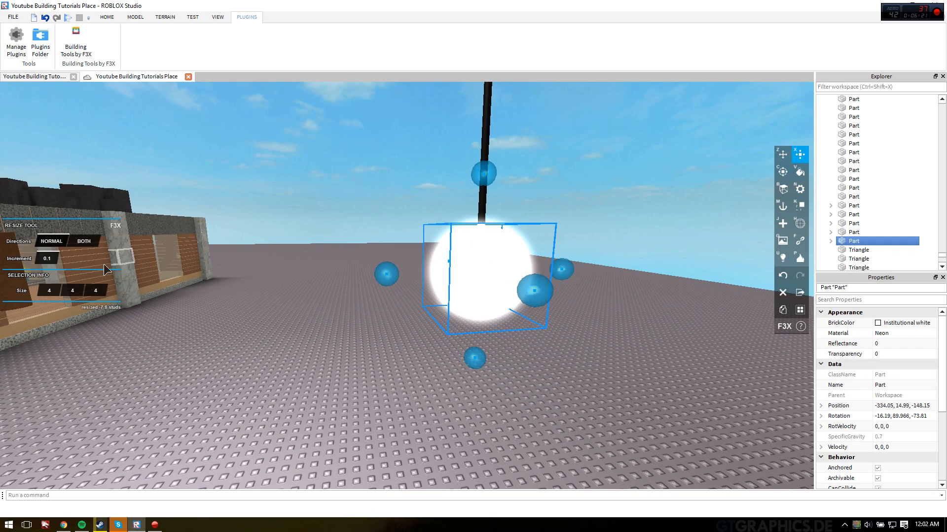
{"action": "scroll", "coordinate": [49, 294], "scroll_direction": "down", "scroll_amount": 2}
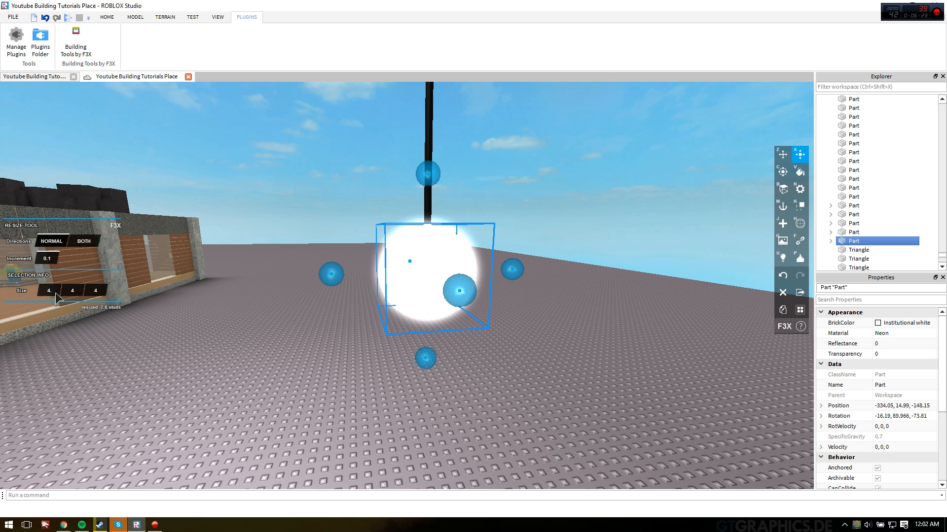
{"action": "type", "text": "3"}
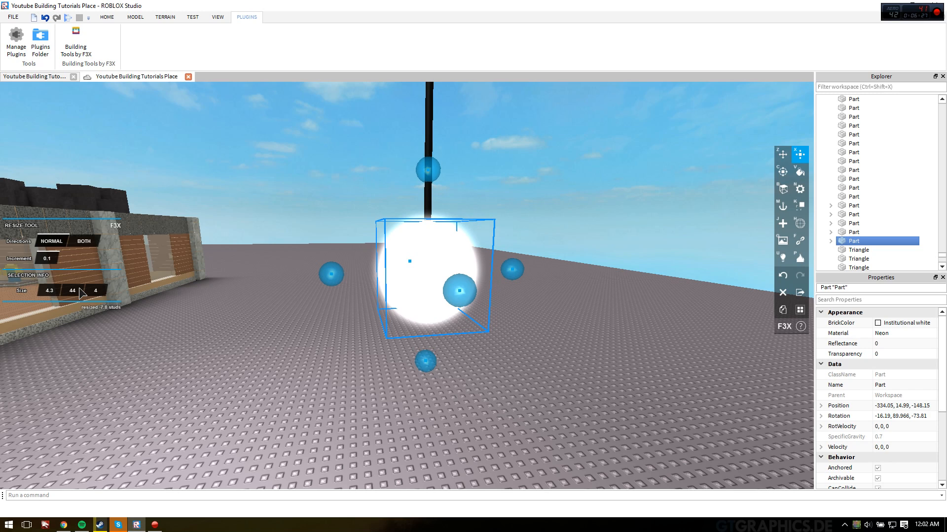
{"action": "key", "text": "Return"}
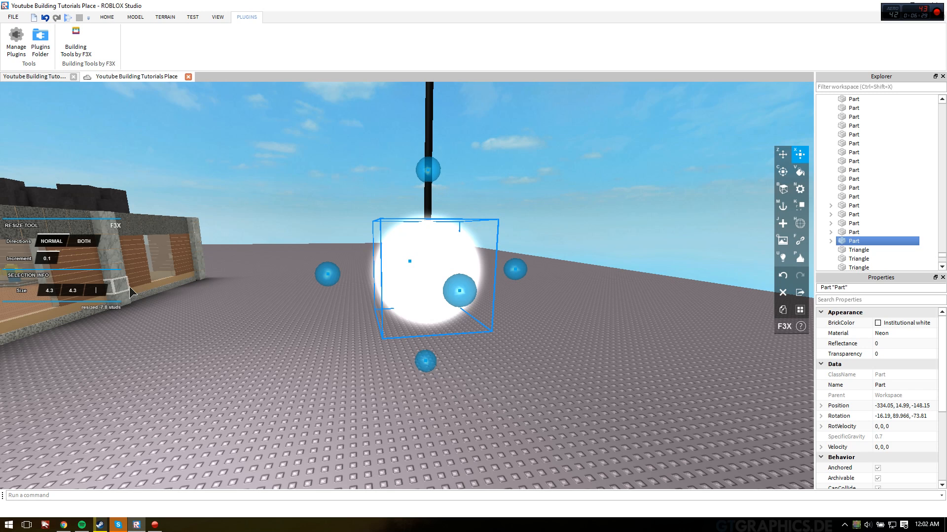
Change the enlarged outer sphere's material to Plastic
{"action": "key", "text": "v"}
{"action": "key", "text": "n"}
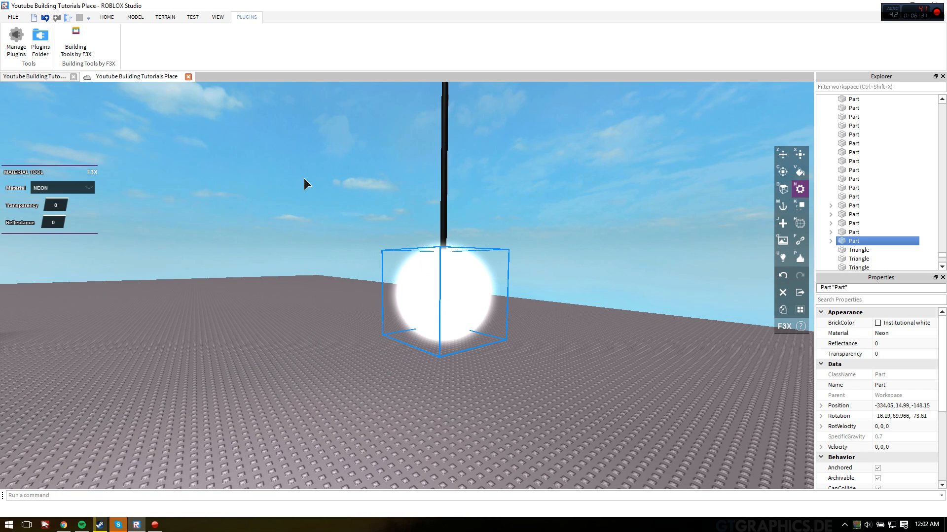
{"action": "scroll", "coordinate": [304, 180], "scroll_direction": "up", "scroll_amount": 3}
{"action": "key", "text": "x"}
{"action": "key", "text": "v"}
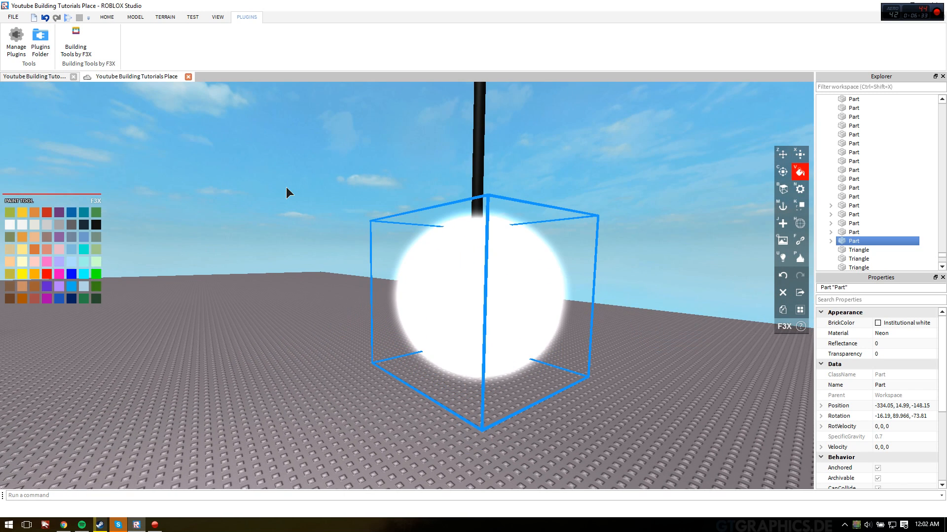
{"action": "key", "text": "n"}
{"action": "key", "text": "s"}
{"action": "right_click_drag", "start_coordinate": [157, 178], "coordinate": [156, 178]}
{"action": "key", "text": "w"}
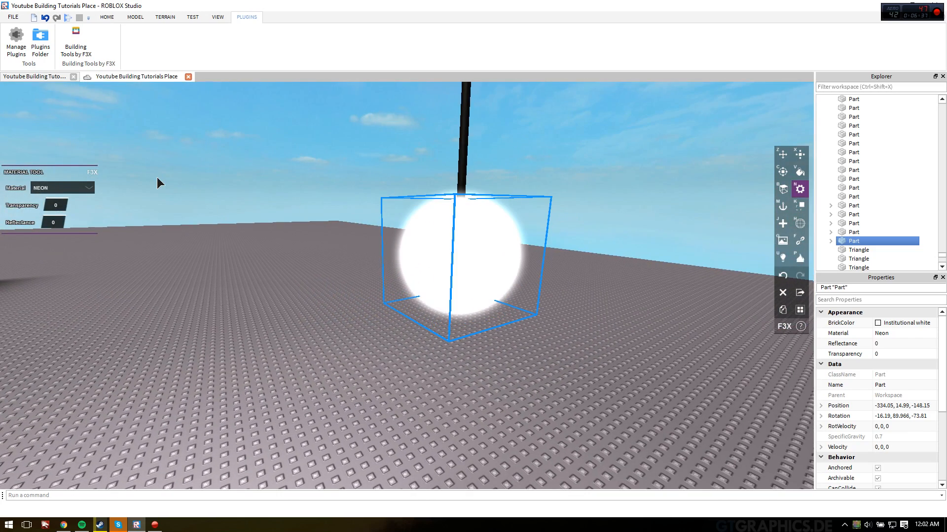
{"action": "scroll", "coordinate": [158, 177], "scroll_direction": "up", "scroll_amount": 2}
{"action": "left_click", "coordinate": [57, 188]}
{"action": "left_click", "coordinate": [62, 213]}
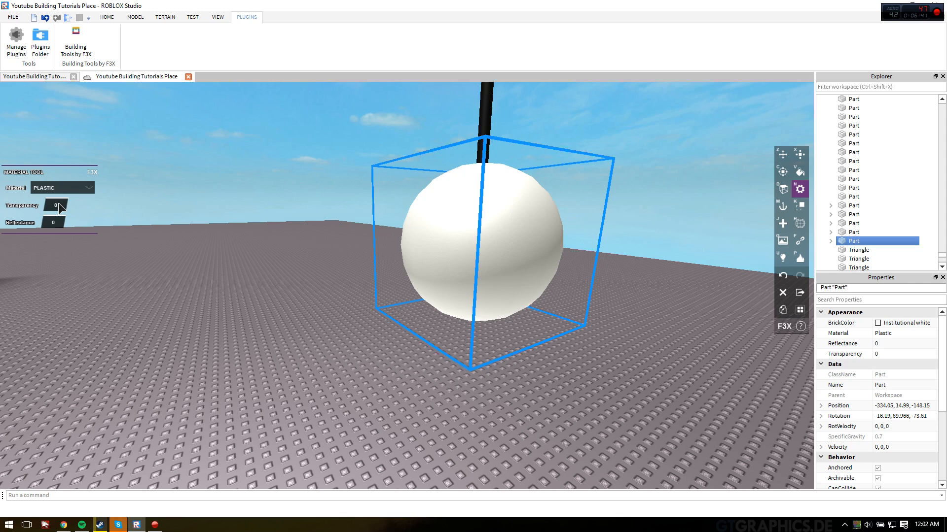
Set the outer sphere's transparency to 0.2 and its reflectance to 0.5
{"action": "type", "text": "3"}
{"action": "key", "text": "Return"}
{"action": "right_click_drag", "start_coordinate": [257, 201], "coordinate": [260, 203]}
{"action": "key", "text": "d"}
{"action": "key", "text": "s"}
{"action": "left_click", "coordinate": [60, 220]}
{"action": "type", "text": "0.3"}
{"action": "key", "text": "Return"}
Deselect the outer sphere and examine the look of the second lamp from close up and from farther away
{"action": "key", "text": "a"}
{"action": "key", "text": "w"}
{"action": "right_click_drag", "start_coordinate": [214, 191], "coordinate": [232, 172]}
{"action": "key", "text": "z"}
{"action": "left_click", "coordinate": [232, 172]}
{"action": "key", "text": "w"}
{"action": "key", "text": "s"}
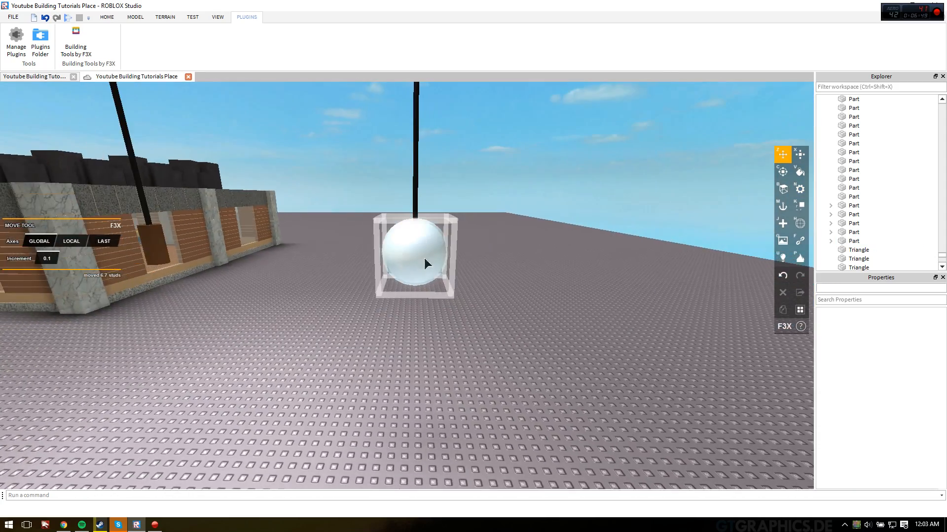
{"action": "key", "text": "w"}
{"action": "key", "text": "w"}
{"action": "scroll", "coordinate": [663, 243], "scroll_direction": "down", "scroll_amount": 10}
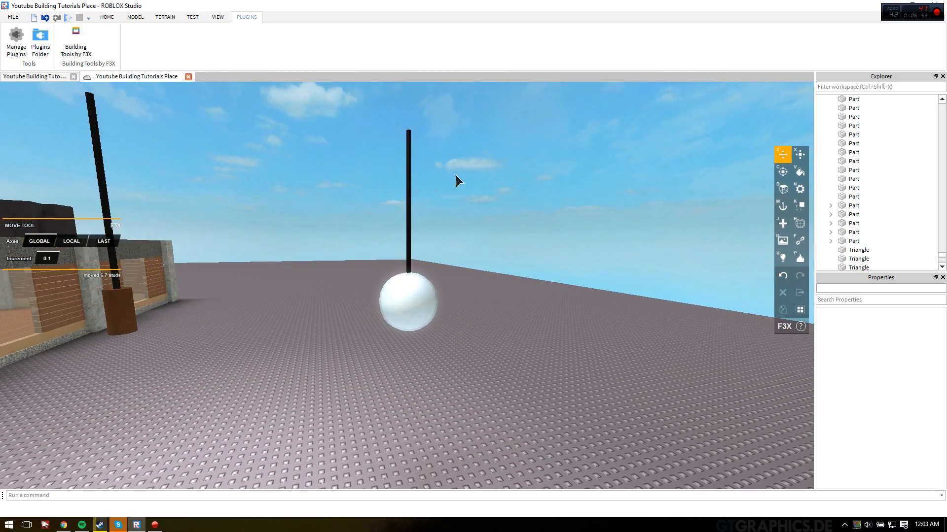
{"action": "scroll", "coordinate": [456, 176], "scroll_direction": "down", "scroll_amount": 3}
{"action": "scroll", "coordinate": [455, 175], "scroll_direction": "up", "scroll_amount": 8}
{"action": "right_click_drag", "start_coordinate": [482, 162], "coordinate": [482, 162]}
{"action": "scroll", "coordinate": [482, 168], "scroll_direction": "down", "scroll_amount": 5}
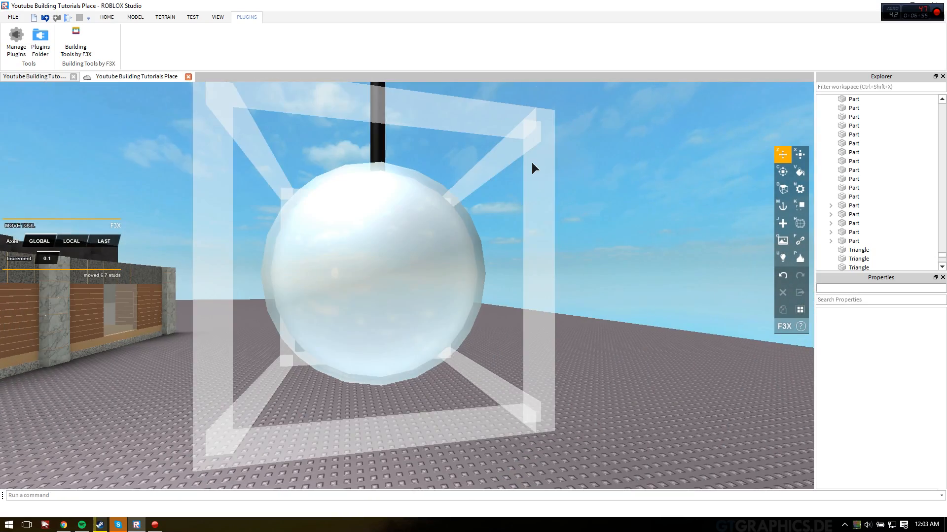
Set the outer sphere's transparency to 0.7 and deselect it
{"action": "left_click", "coordinate": [477, 231]}
{"action": "scroll", "coordinate": [477, 231], "scroll_direction": "down", "scroll_amount": 3}
{"action": "key", "text": "n"}
{"action": "scroll", "coordinate": [258, 226], "scroll_direction": "up", "scroll_amount": 3}
{"action": "scroll", "coordinate": [73, 212], "scroll_direction": "down", "scroll_amount": 3}
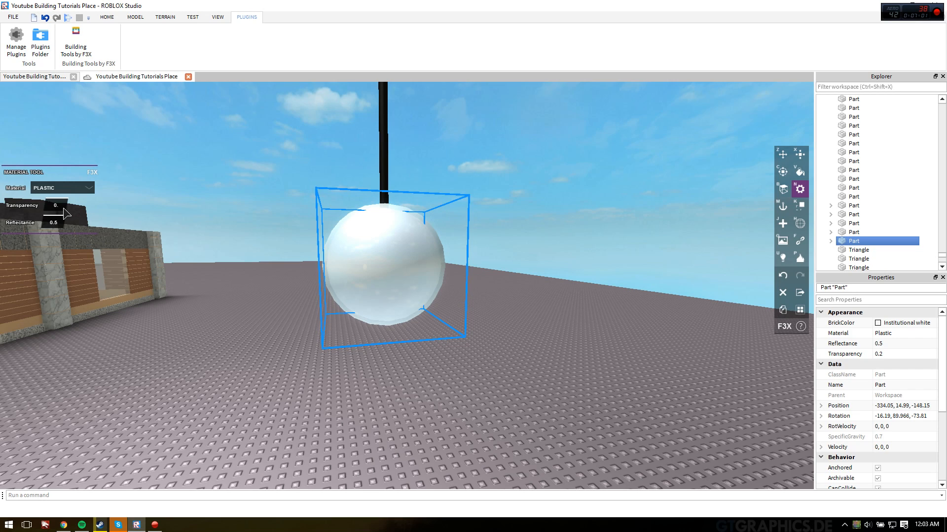
{"action": "type", "text": "1"}
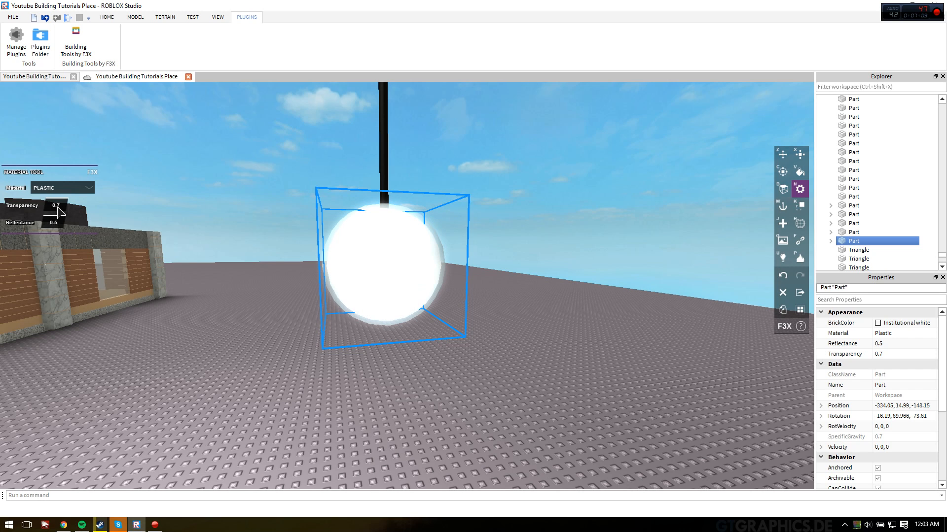
{"action": "key", "text": "z"}
{"action": "left_click", "coordinate": [541, 113]}
{"action": "right_click_drag", "start_coordinate": [541, 113], "coordinate": [447, 117]}
{"action": "key", "text": "s"}
{"action": "key", "text": "w"}
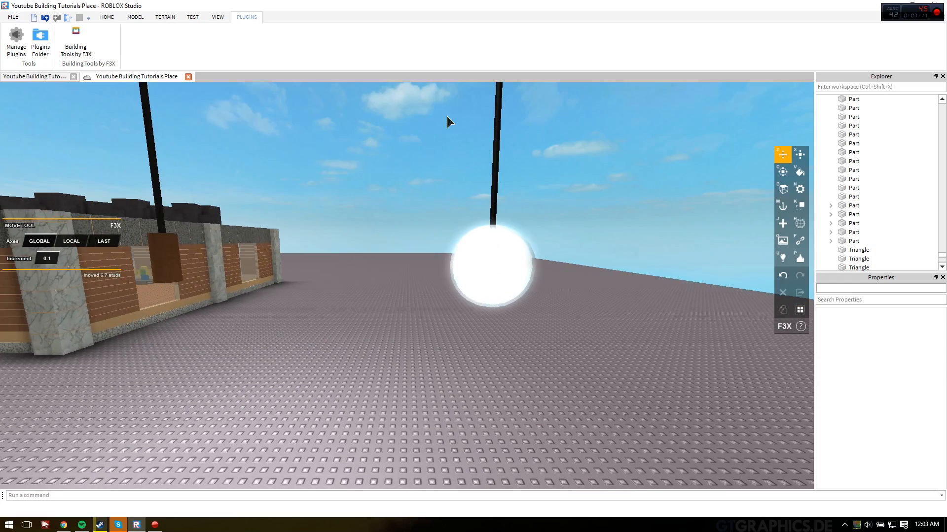
Move the whole second lamp, pole and both spheres, about 29.8 studs away from the wooden lamp
{"action": "key", "text": "s"}
{"action": "key", "text": "d"}
{"action": "key", "text": "w"}
{"action": "left_click_drag", "start_coordinate": [349, 123], "coordinate": [481, 370]}
{"action": "left_click_drag", "start_coordinate": [446, 231], "coordinate": [639, 183]}
{"action": "left_click", "coordinate": [639, 183]}
{"action": "key", "text": "w"}
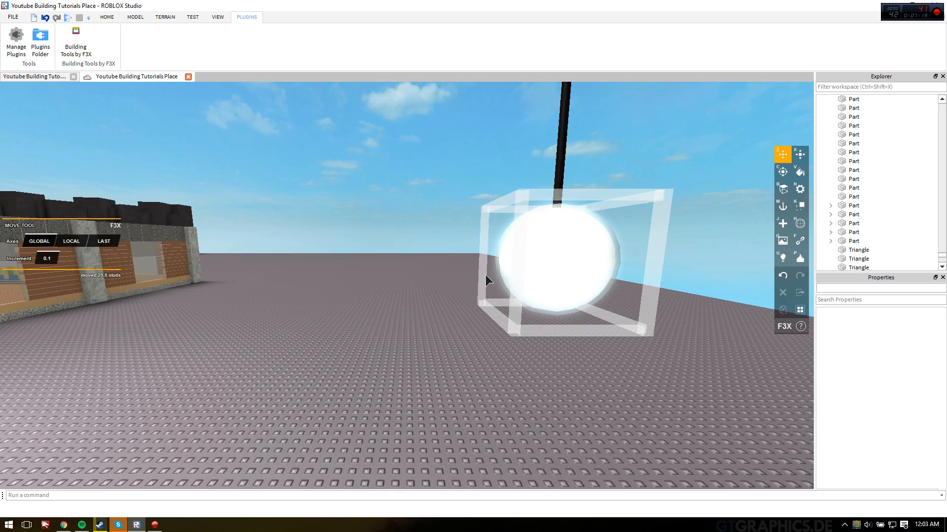
Add a spotlight to the outer sphere and set its side to Right
{"action": "left_click", "coordinate": [486, 276]}
{"action": "key", "text": "s"}
{"action": "key", "text": "u"}
{"action": "key", "text": "s"}
{"action": "key", "text": "d"}
{"action": "key", "text": "w"}
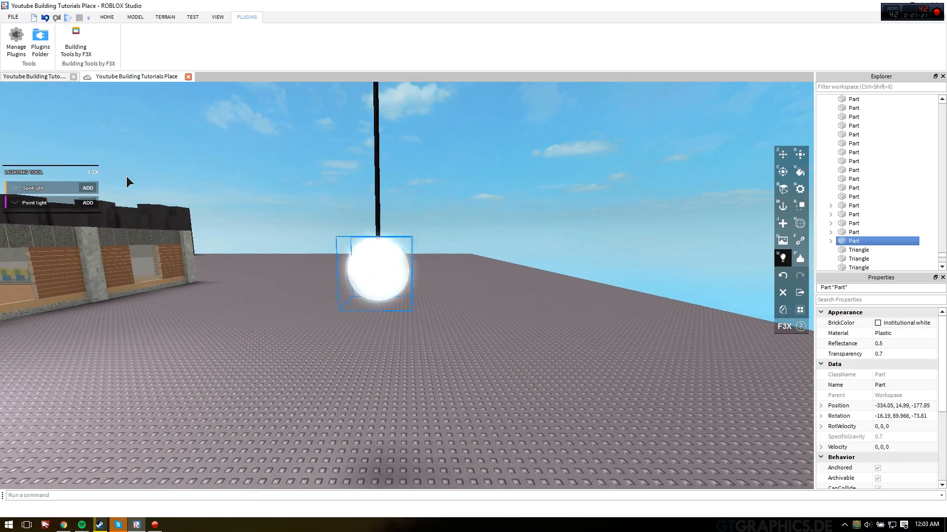
{"action": "key", "text": "w"}
{"action": "key", "text": "a"}
{"action": "key", "text": "s"}
{"action": "key", "text": "d"}
{"action": "key", "text": "s"}
{"action": "right_click_drag", "start_coordinate": [196, 199], "coordinate": [196, 201]}
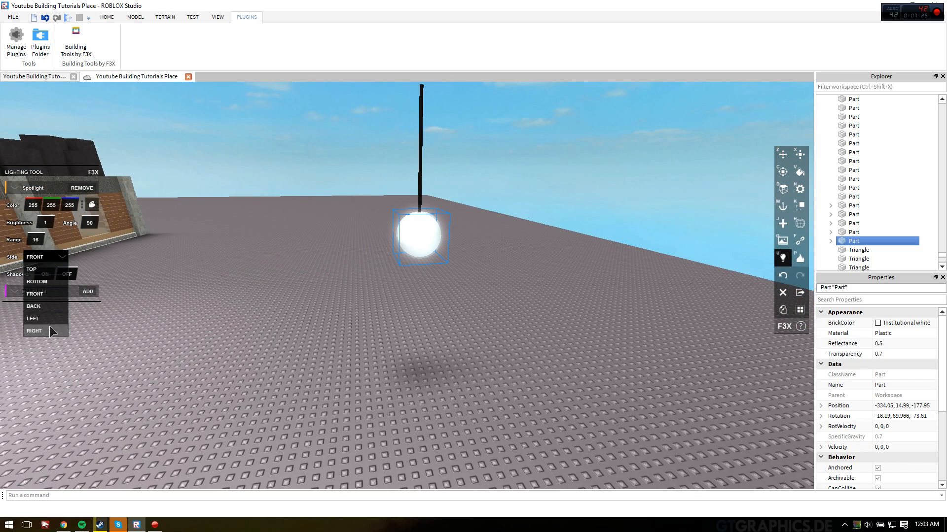
{"action": "left_click", "coordinate": [35, 331]}
Set the outer sphere's spotlight angle to 180 with shadows off
{"action": "key", "text": "w"}
{"action": "key", "text": "a"}
{"action": "key", "text": "s"}
{"action": "key", "text": "d"}
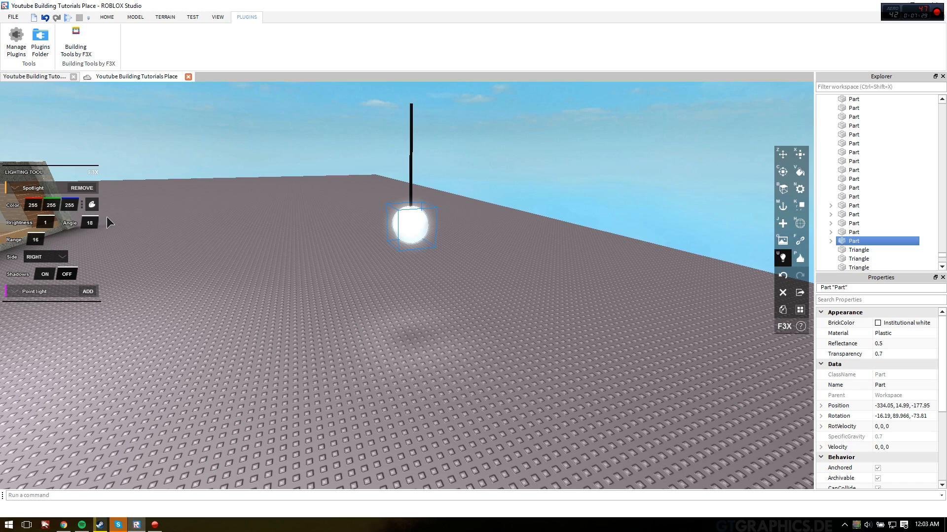
{"action": "key", "text": "a"}
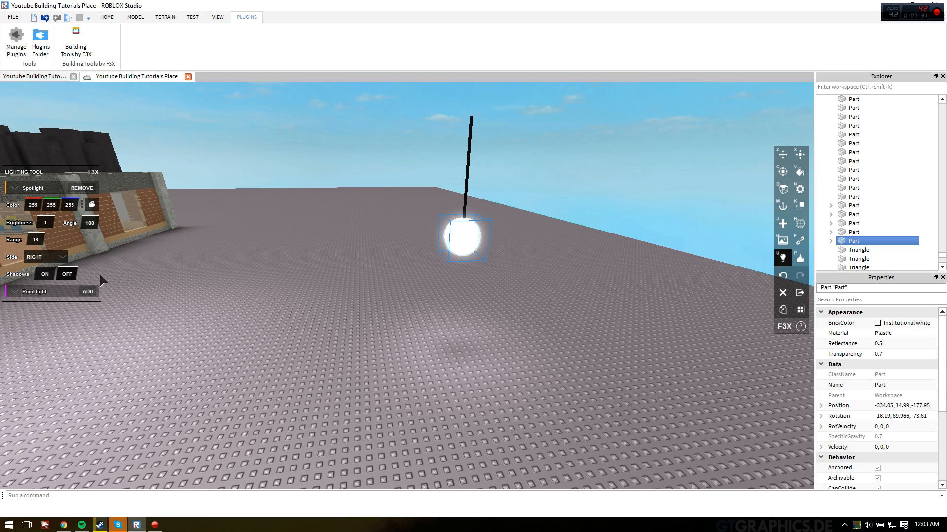
{"action": "left_click", "coordinate": [63, 279]}
{"action": "right_click_drag", "start_coordinate": [63, 279], "coordinate": [264, 268]}
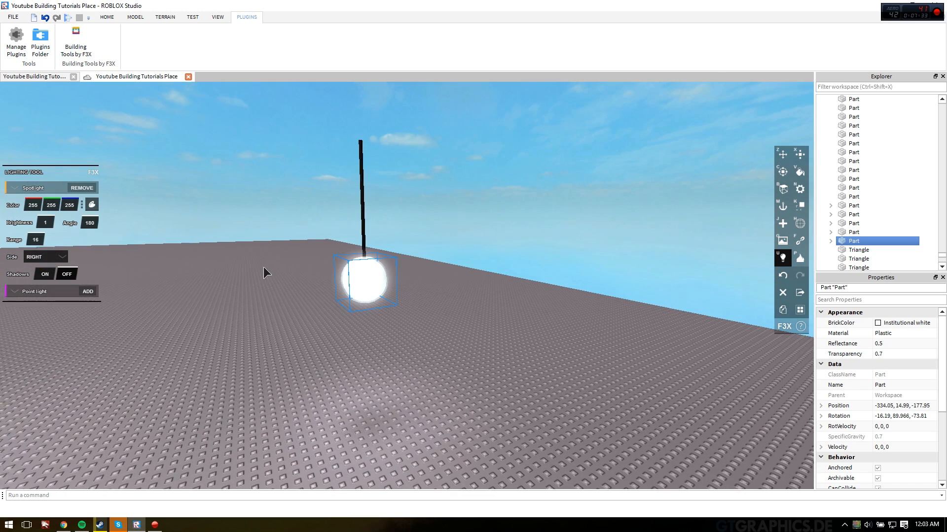
Set the outer sphere's spotlight range to 40
{"action": "key", "text": "w"}
{"action": "key", "text": "s"}
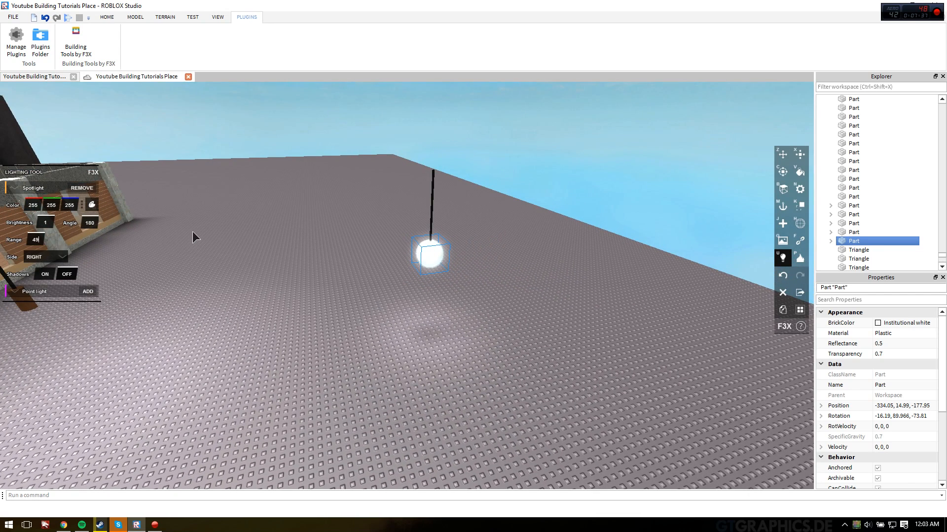
{"action": "key", "text": "Return"}
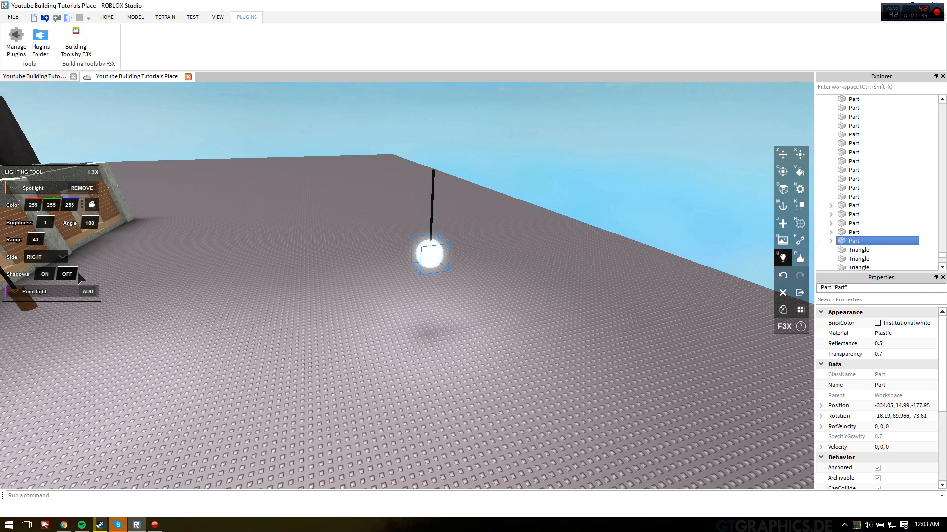
{"action": "right_click_drag", "start_coordinate": [123, 157], "coordinate": [125, 161]}
{"action": "key", "text": "s"}
{"action": "right_click_drag", "start_coordinate": [365, 247], "coordinate": [365, 241]}
{"action": "key", "text": "w"}
Move the whole second lamp about 9.5 studs farther from the wooden lamp and raise it about 21.3 studs
{"action": "key", "text": "z"}
{"action": "left_click_drag", "start_coordinate": [362, 145], "coordinate": [537, 321]}
{"action": "left_click_drag", "start_coordinate": [447, 231], "coordinate": [488, 189]}
{"action": "mouse_move", "coordinate": [494, 154]}
{"action": "left_mouse_down"}
{"action": "mouse_move", "coordinate": [488, 101]}
{"action": "mouse_move", "coordinate": [479, 157]}
{"action": "left_mouse_up"}
{"action": "left_click_drag", "start_coordinate": [468, 238], "coordinate": [478, 160]}
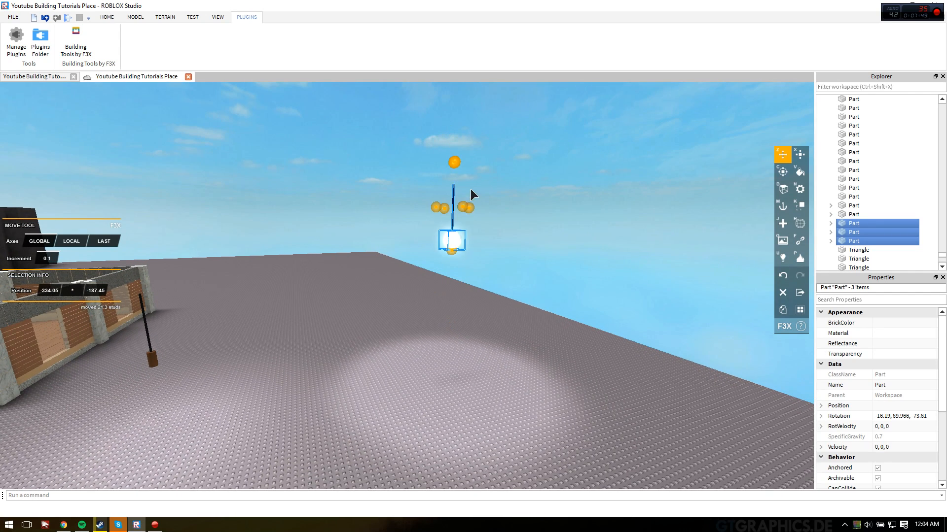
Readjust the second lamp's height above the floor and deselect it
{"action": "left_click_drag", "start_coordinate": [464, 257], "coordinate": [464, 288]}
{"action": "key", "text": "w"}
{"action": "right_click_drag", "start_coordinate": [464, 289], "coordinate": [422, 276]}
{"action": "key", "text": "w"}
{"action": "left_click_drag", "start_coordinate": [465, 302], "coordinate": [468, 169]}
{"action": "right_click_drag", "start_coordinate": [468, 169], "coordinate": [429, 164]}
{"action": "key", "text": "s"}
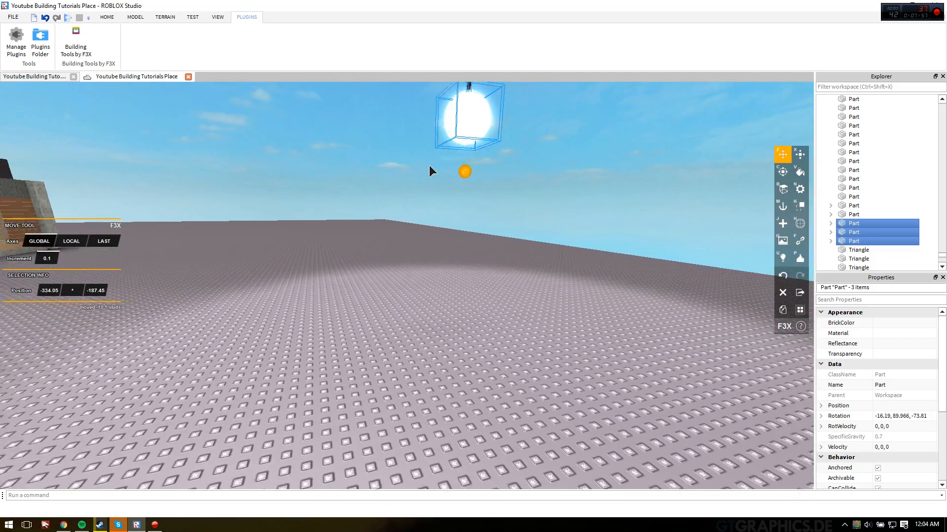
{"action": "left_click_drag", "start_coordinate": [430, 165], "coordinate": [420, 180]}
{"action": "right_click_drag", "start_coordinate": [429, 165], "coordinate": [420, 179]}
{"action": "key", "text": "s"}
{"action": "left_click", "coordinate": [637, 186]}
Examine the light both hanging lamps cast on the floor from several distances
{"action": "right_click_drag", "start_coordinate": [637, 185], "coordinate": [543, 176]}
{"action": "key", "text": "w"}
{"action": "key", "text": "s"}
{"action": "key", "text": "d"}
{"action": "key", "text": "a"}
{"action": "key", "text": "s"}
{"action": "key", "text": "w"}
{"action": "key", "text": "w"}
{"action": "key", "text": "w"}
{"action": "key", "text": "s"}
{"action": "key", "text": "w"}
{"action": "key", "text": "s"}
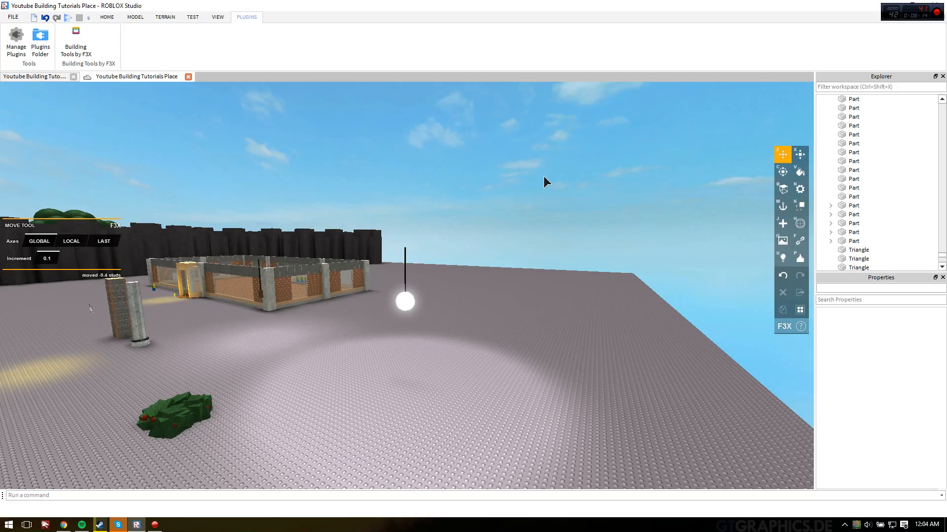
{"action": "key", "text": "w"}
{"action": "key", "text": "a"}
{"action": "right_click_drag", "start_coordinate": [538, 178], "coordinate": [538, 174]}
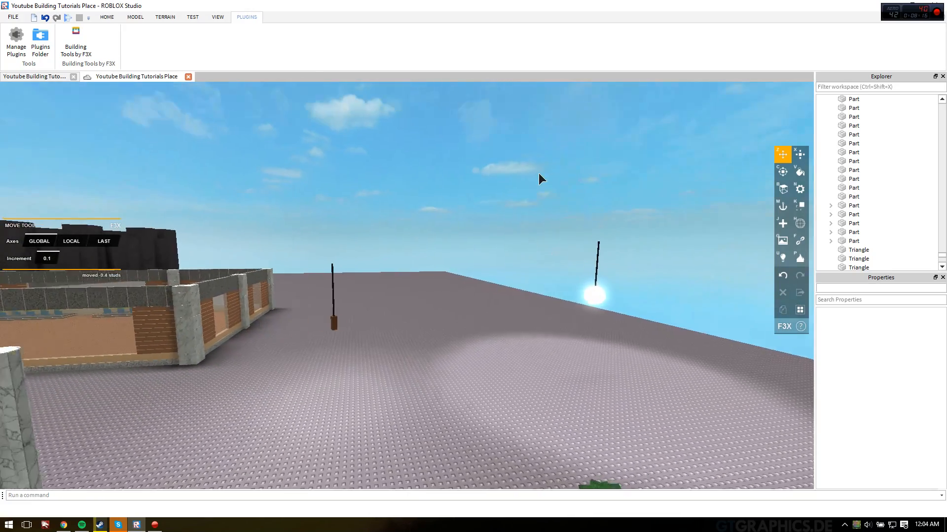
{"action": "key", "text": "a"}
{"action": "key", "text": "a"}
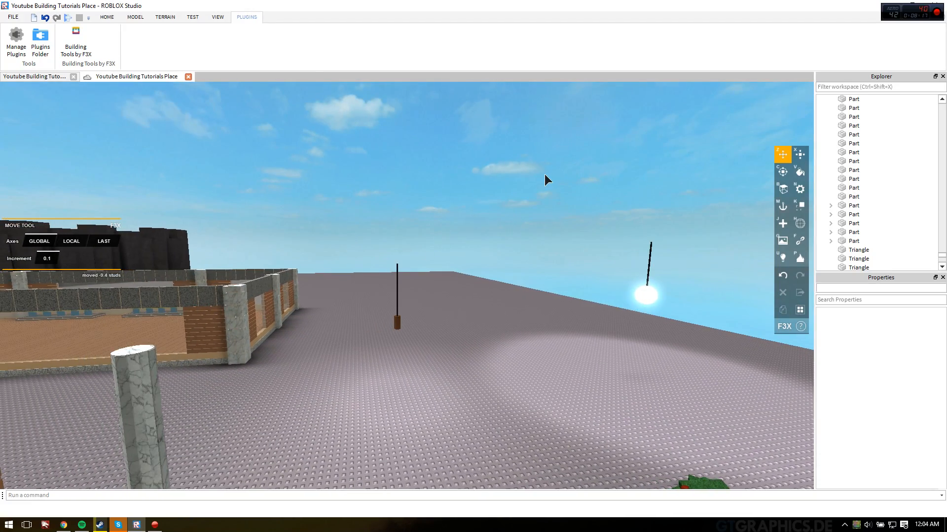
{"action": "key", "text": "w"}
{"action": "key", "text": "s"}
Select the whole second lamp, fine-tune its position, and deselect it
{"action": "left_click_drag", "start_coordinate": [404, 127], "coordinate": [613, 414]}
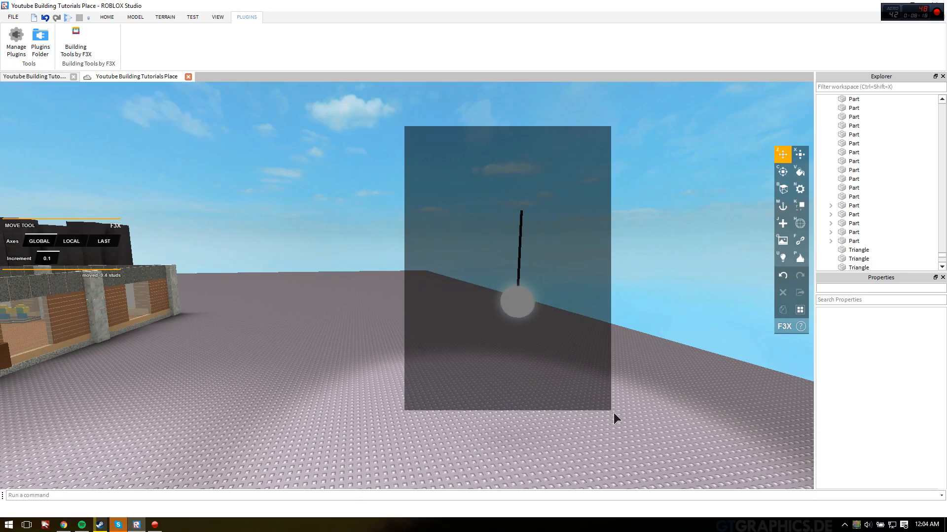
{"action": "left_click_drag", "start_coordinate": [607, 333], "coordinate": [620, 268]}
{"action": "left_click", "coordinate": [620, 208]}
Inspect the second lamp and its pool of light from across the map
{"action": "key", "text": "s"}
{"action": "right_click_drag", "start_coordinate": [621, 208], "coordinate": [491, 285]}
{"action": "key", "text": "s"}
{"action": "key", "text": "d"}
{"action": "key", "text": "w"}
{"action": "key", "text": "w"}
{"action": "scroll", "coordinate": [491, 284], "scroll_direction": "down", "scroll_amount": 5}
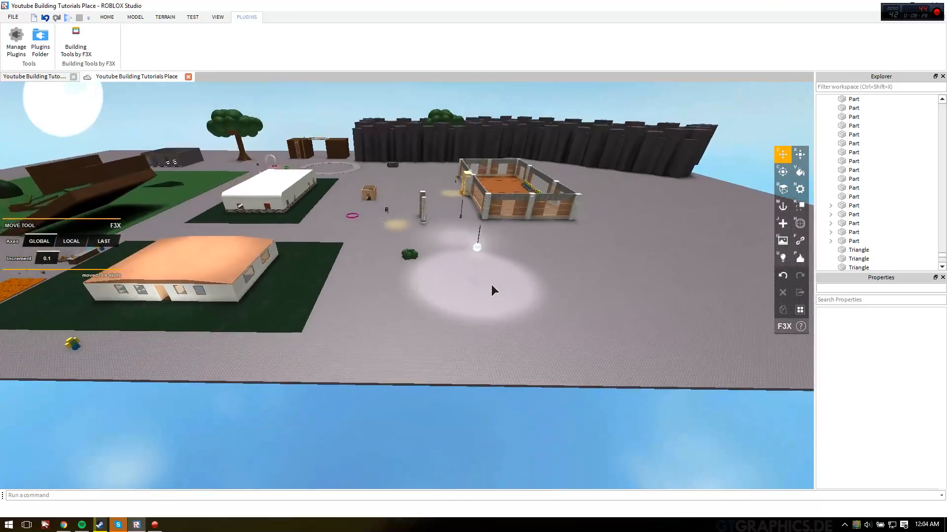
{"action": "scroll", "coordinate": [492, 285], "scroll_direction": "up", "scroll_amount": 10}
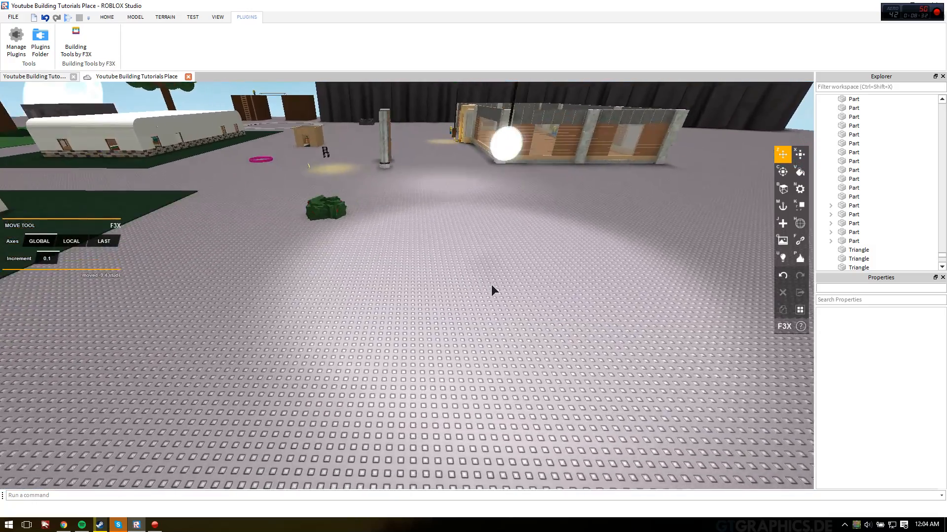
Examine the glowing sphere lamp from floor level, with the wooden-shade lamp near the brick building in the same view
{"action": "key", "text": "w"}
{"action": "right_click_drag", "start_coordinate": [491, 284], "coordinate": [499, 283]}
{"action": "key", "text": "w"}
{"action": "key", "text": "s"}
{"action": "key", "text": "w"}
{"action": "scroll", "coordinate": [500, 283], "scroll_direction": "down", "scroll_amount": 5}
{"action": "key", "text": "w"}
{"action": "key", "text": "s"}
{"action": "key", "text": "w"}
{"action": "key", "text": "s"}
{"action": "key", "text": "w"}
{"action": "key", "text": "s"}
{"action": "key", "text": "w"}
{"action": "key", "text": "s"}
{"action": "key", "text": "w"}
{"action": "right_click_drag", "start_coordinate": [366, 267], "coordinate": [366, 268]}
{"action": "key", "text": "w"}
{"action": "key", "text": "s"}
{"action": "key", "text": "w"}
{"action": "key", "text": "w"}
{"action": "right_click_drag", "start_coordinate": [283, 326], "coordinate": [249, 302]}
{"action": "key", "text": "w"}
{"action": "key", "text": "s"}
{"action": "key", "text": "w"}
{"action": "key", "text": "w"}
{"action": "key", "text": "w"}
{"action": "key", "text": "w"}
{"action": "key", "text": "s"}
{"action": "key", "text": "w"}
{"action": "key", "text": "s"}
{"action": "key", "text": "w"}
{"action": "key", "text": "w"}
{"action": "key", "text": "s"}
{"action": "key", "text": "w"}
{"action": "key", "text": "w"}
{"action": "key", "text": "s"}
{"action": "key", "text": "w"}
{"action": "key", "text": "w"}
{"action": "key", "text": "s"}
{"action": "key", "text": "w"}
{"action": "key", "text": "w"}
{"action": "key", "text": "s"}
{"action": "key", "text": "w"}
{"action": "key", "text": "w"}
{"action": "key", "text": "s"}
{"action": "key", "text": "d"}
{"action": "key", "text": "w"}
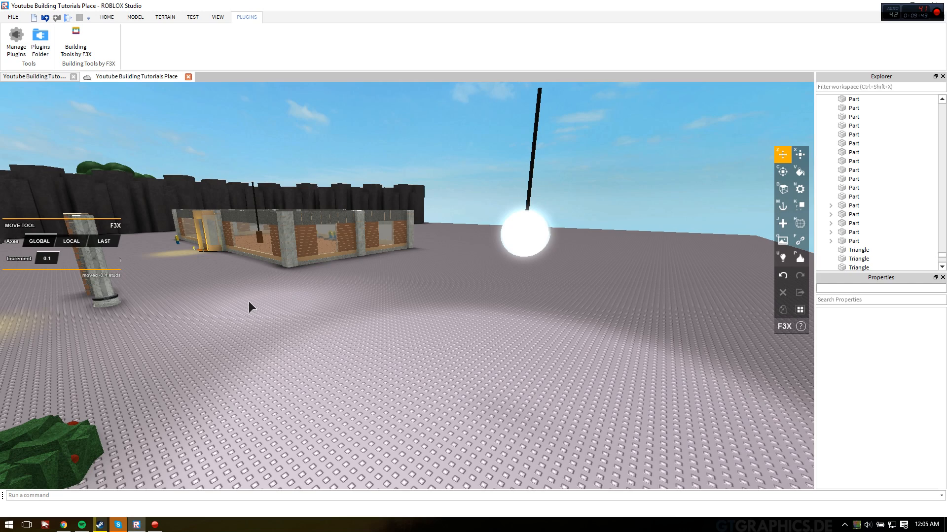